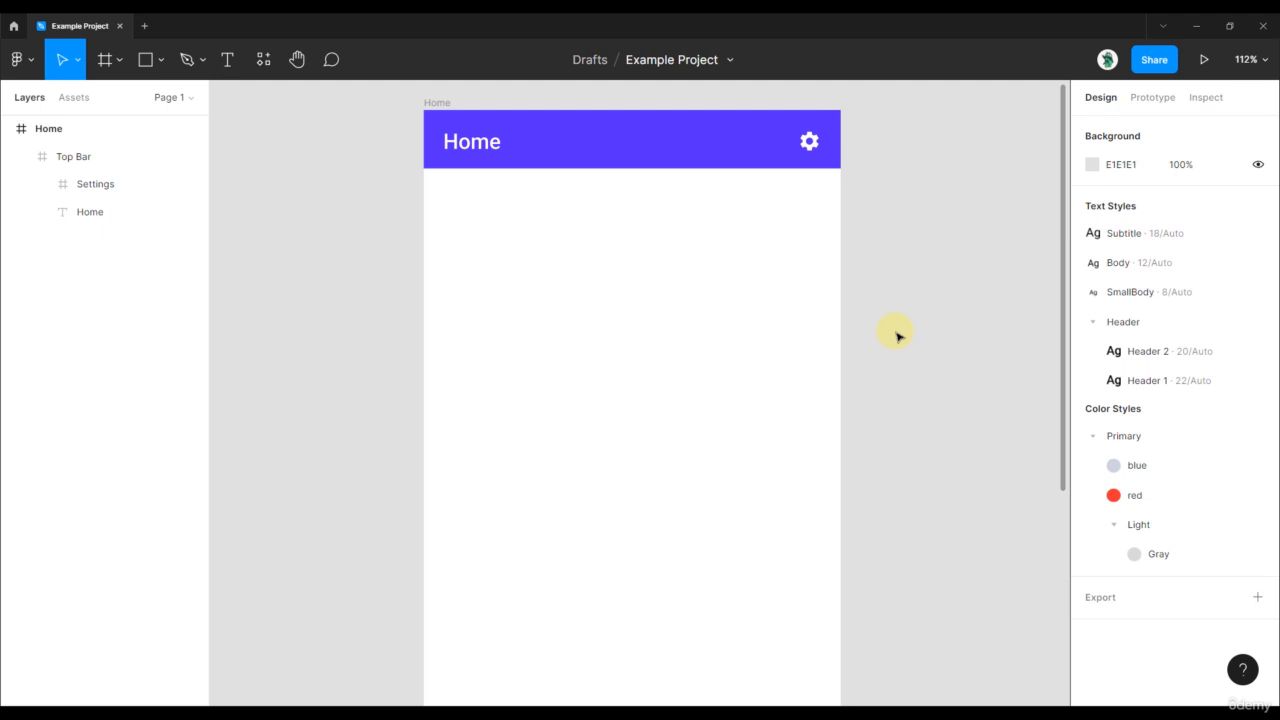
Add the text "Android Development" to the blank area of the Home frame
key(t)
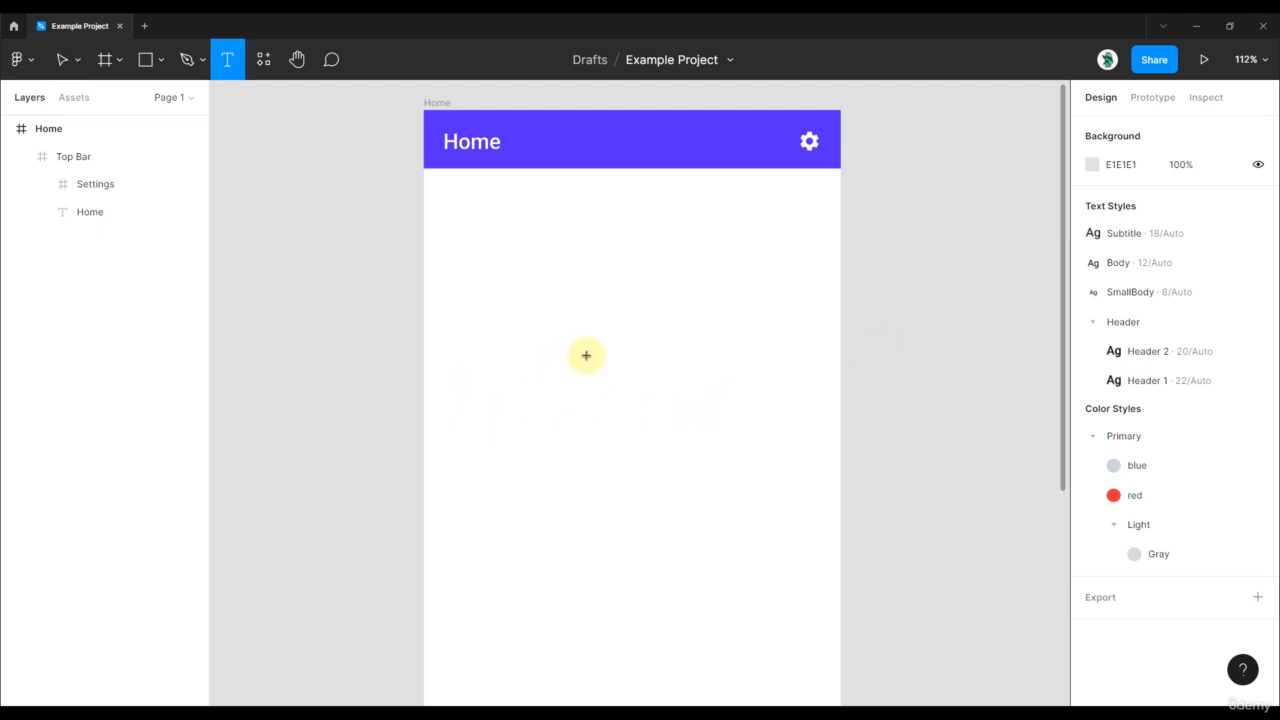
click(549, 371)
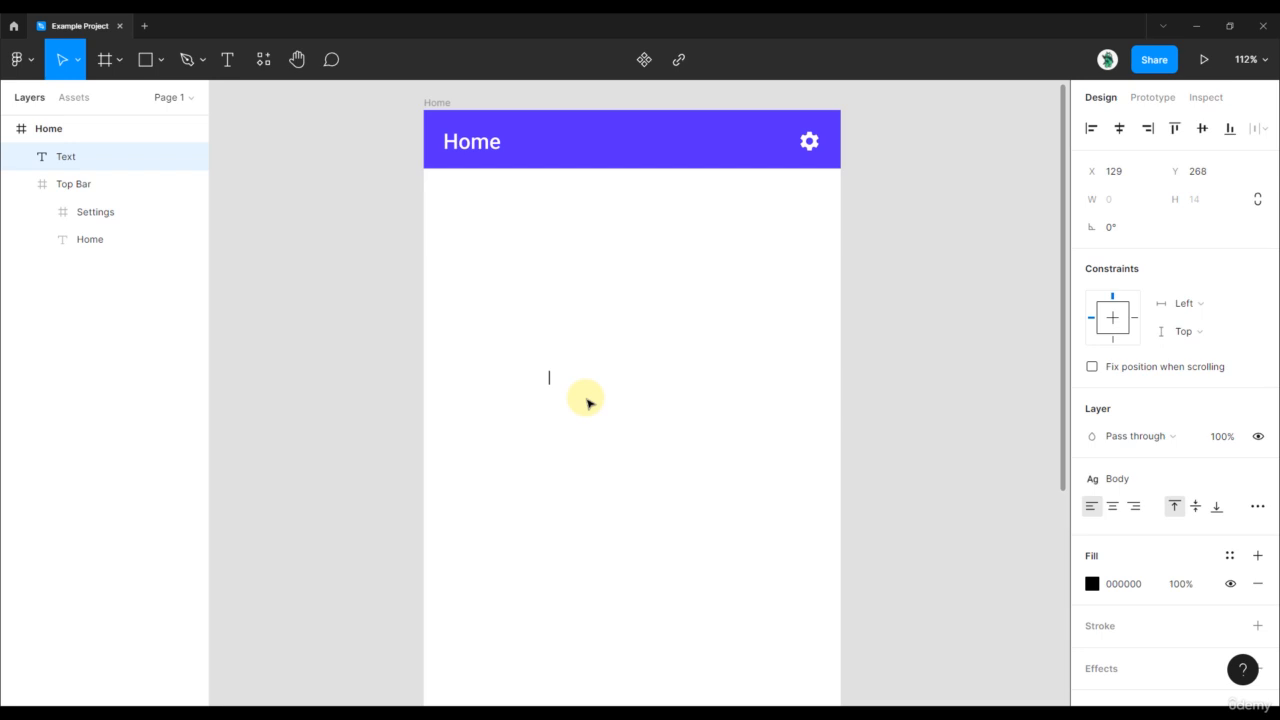
text(Android D)
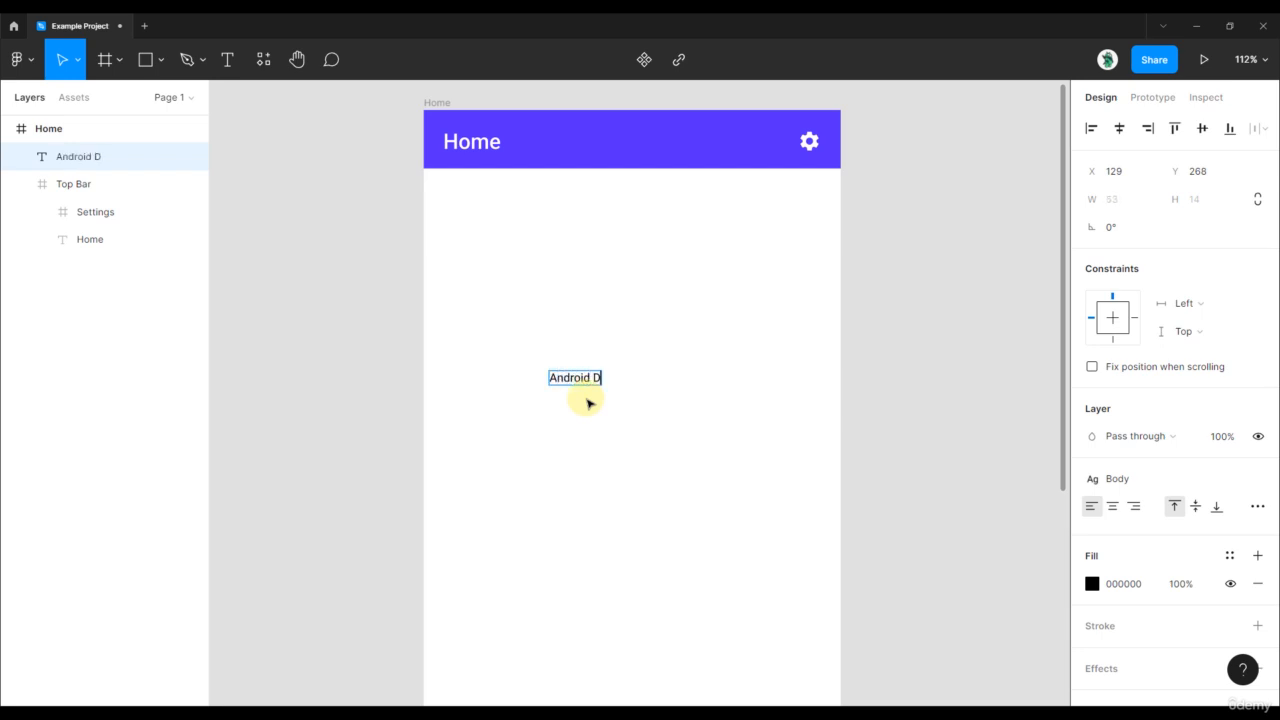
text(evelopment)
key(Escape)
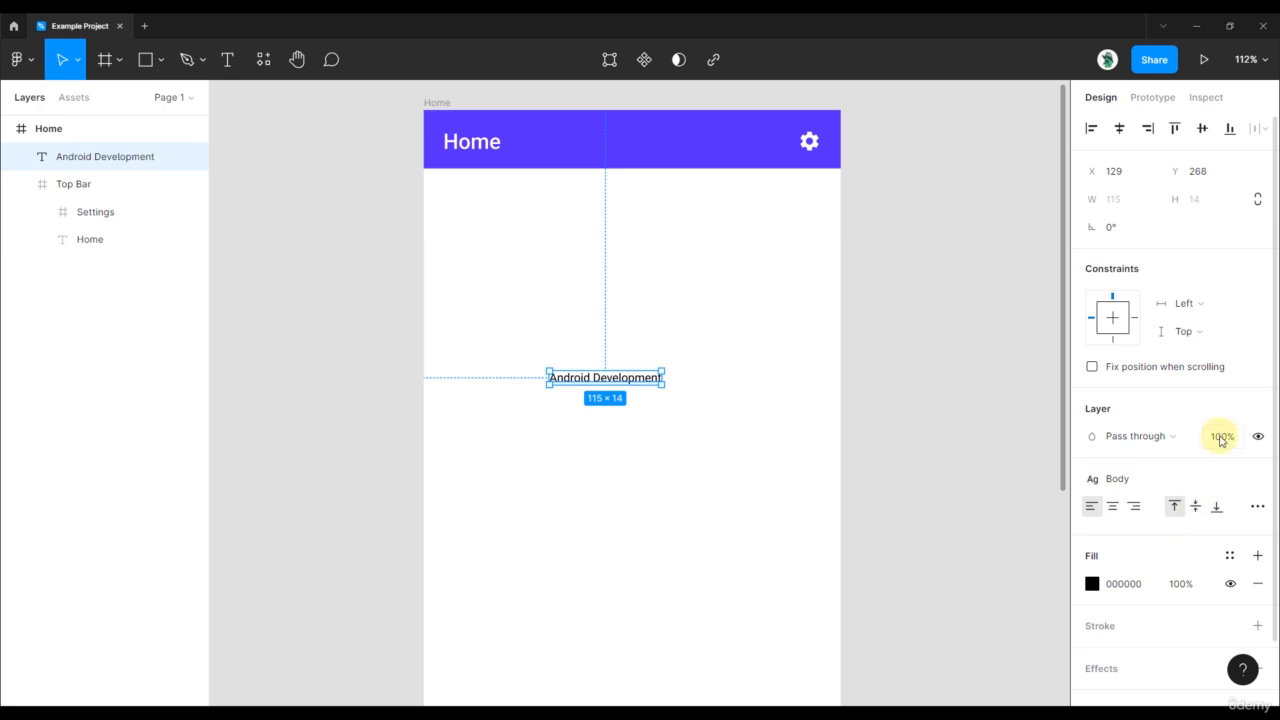
Apply the Header 1 text style to the Android Development text and move it under the top bar to X 107, Y 125
click(1251, 477)
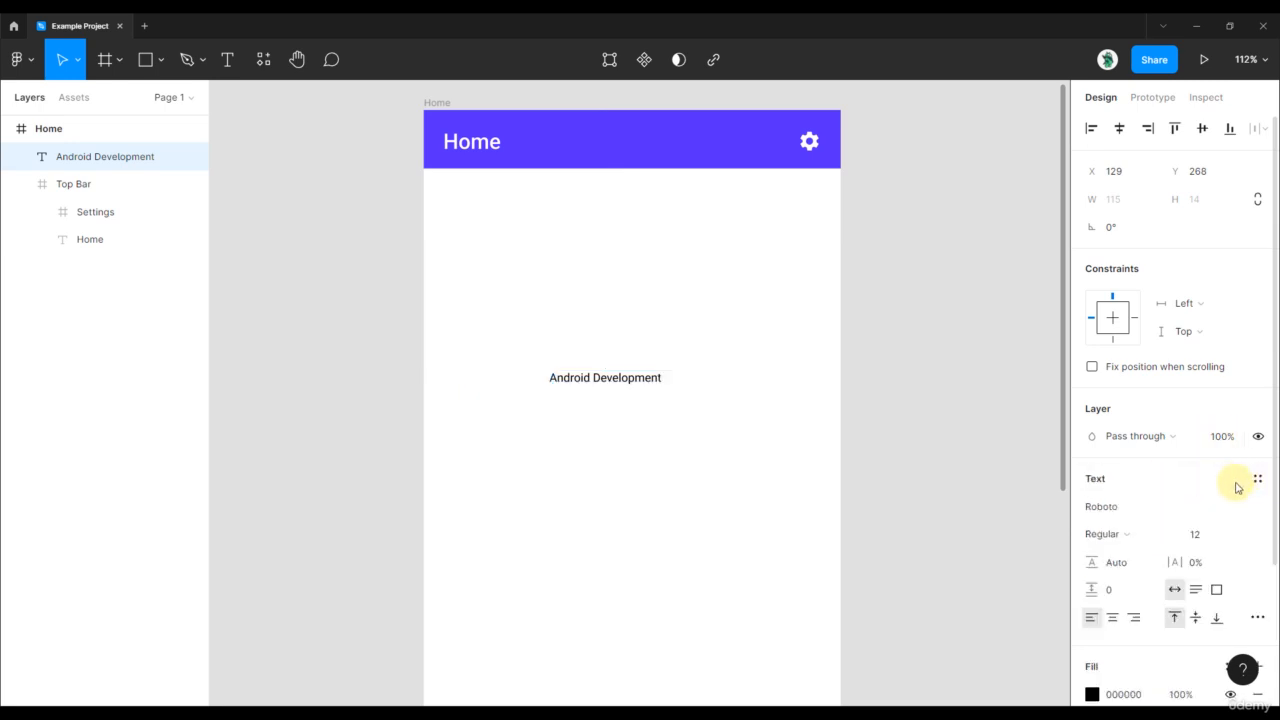
click(1255, 485)
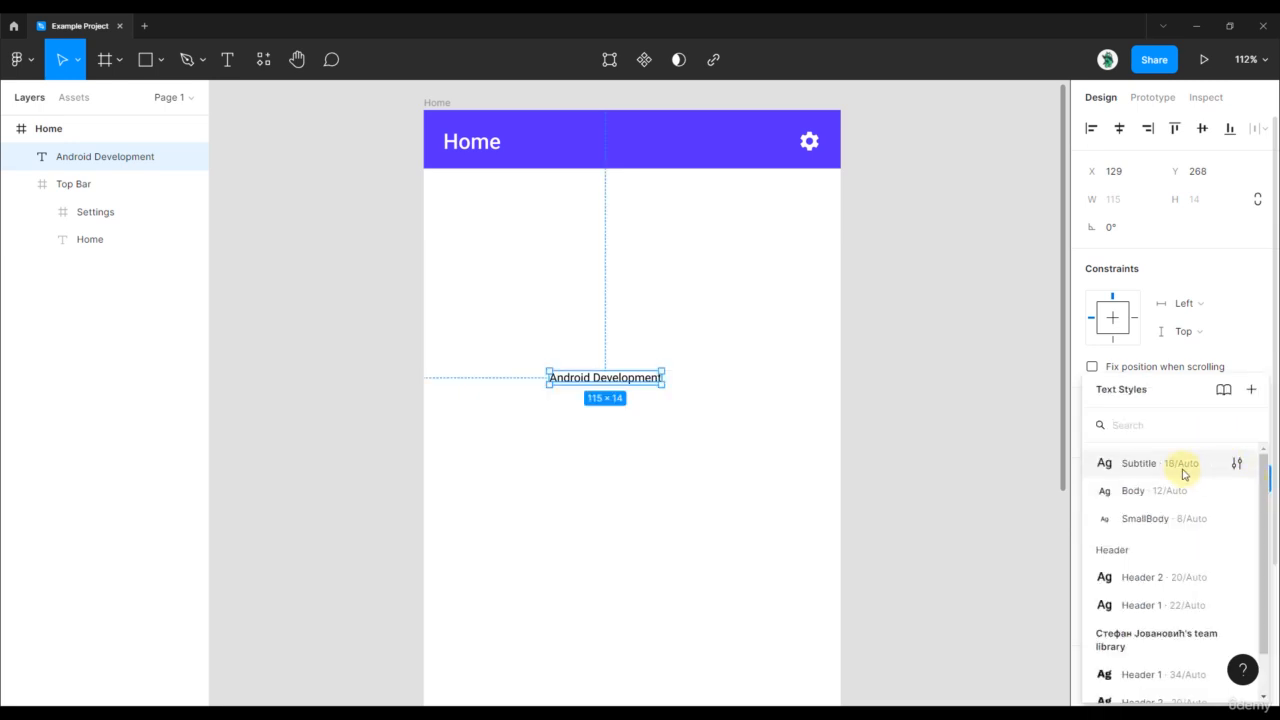
click(1135, 606)
drag(694, 385, 735, 244)
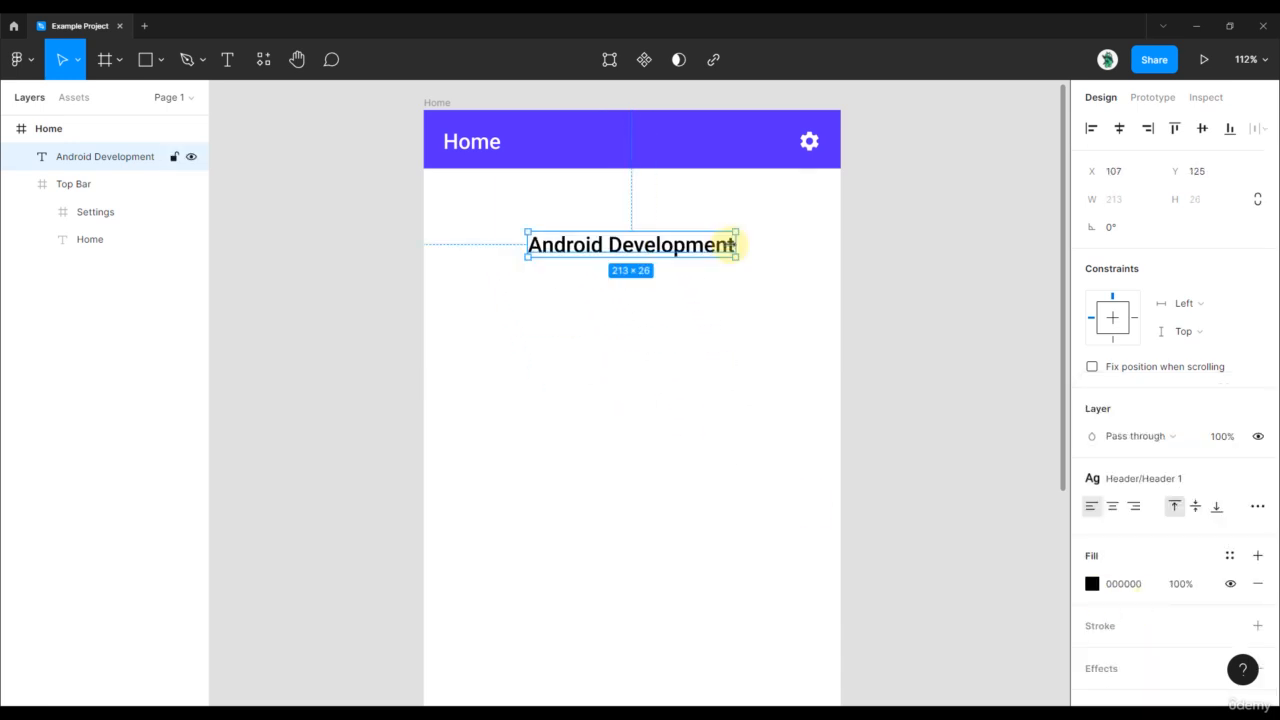
Apply the Primary/blue color style to the Android Development heading's fill
click(1233, 558)
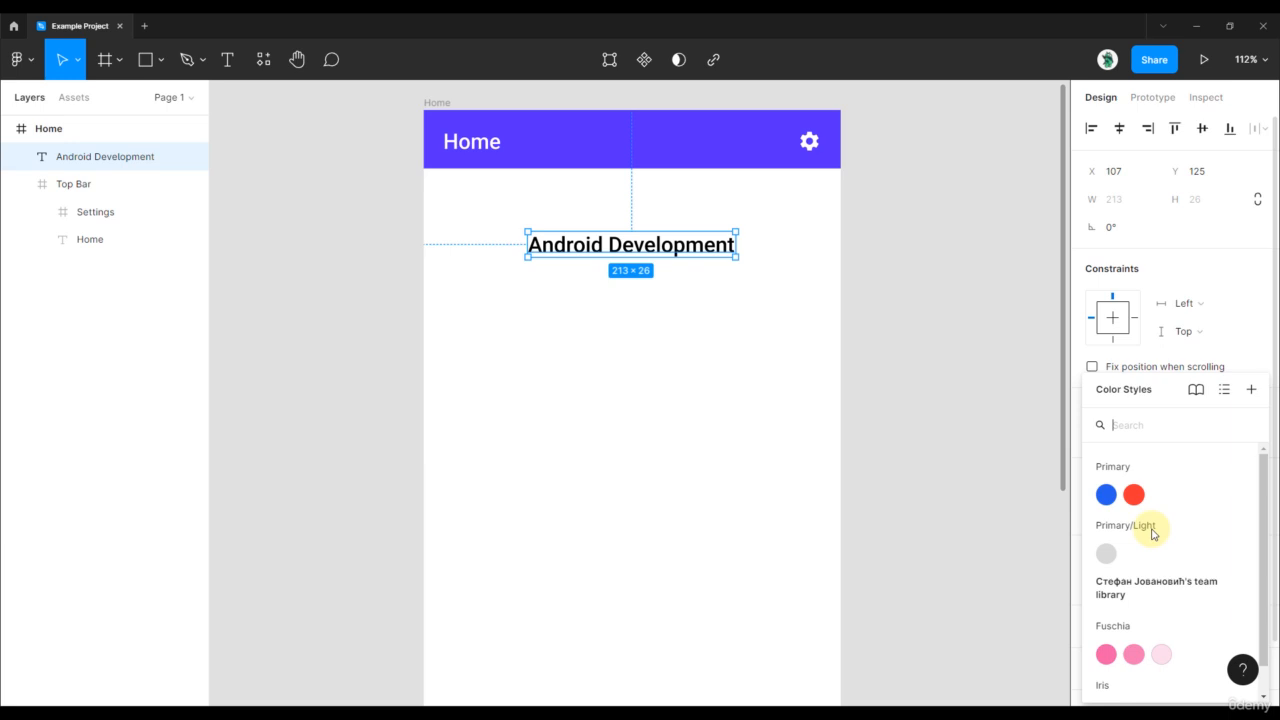
click(1106, 494)
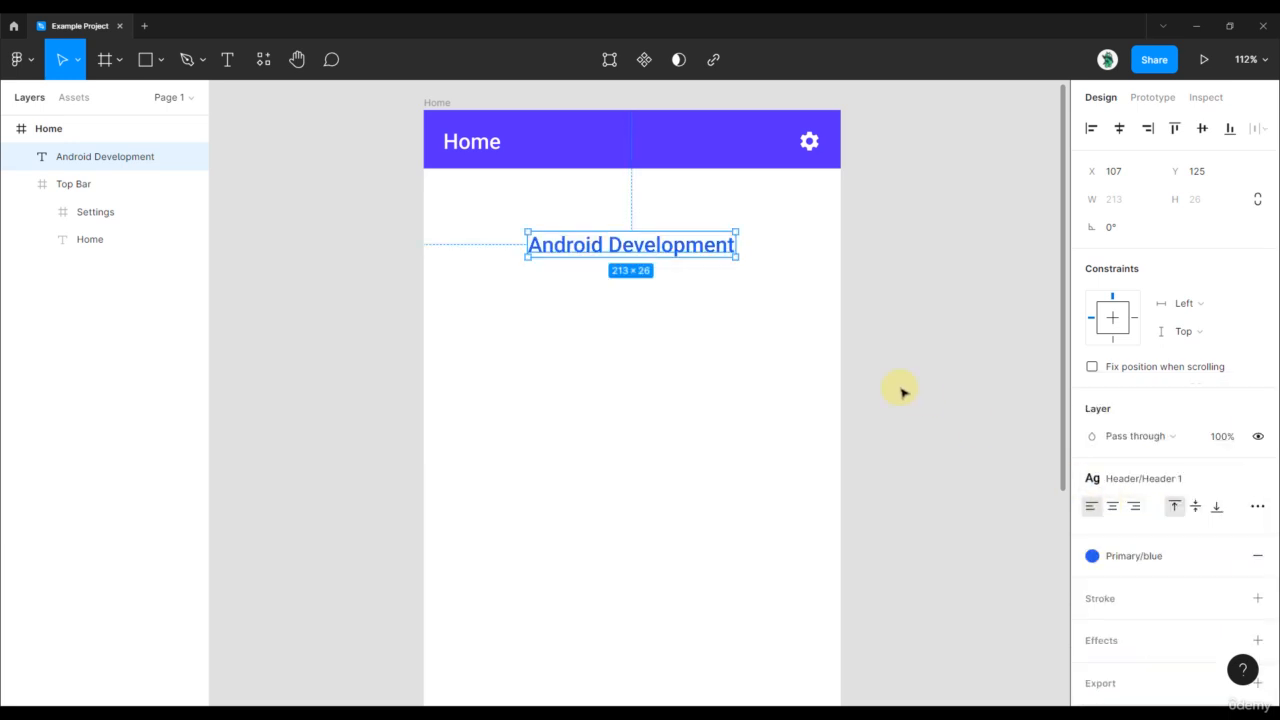
click(980, 445)
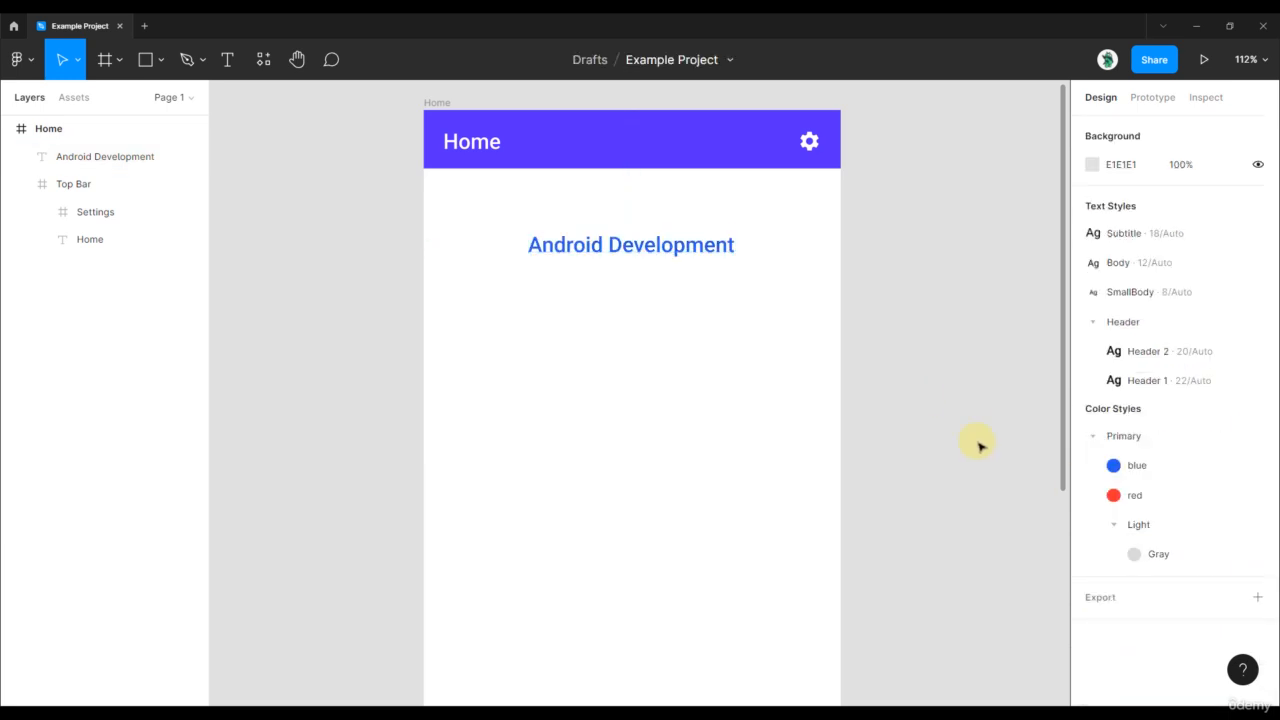
Edit the Primary/blue color style, shifting its hue to purple 7327ED
click(706, 248)
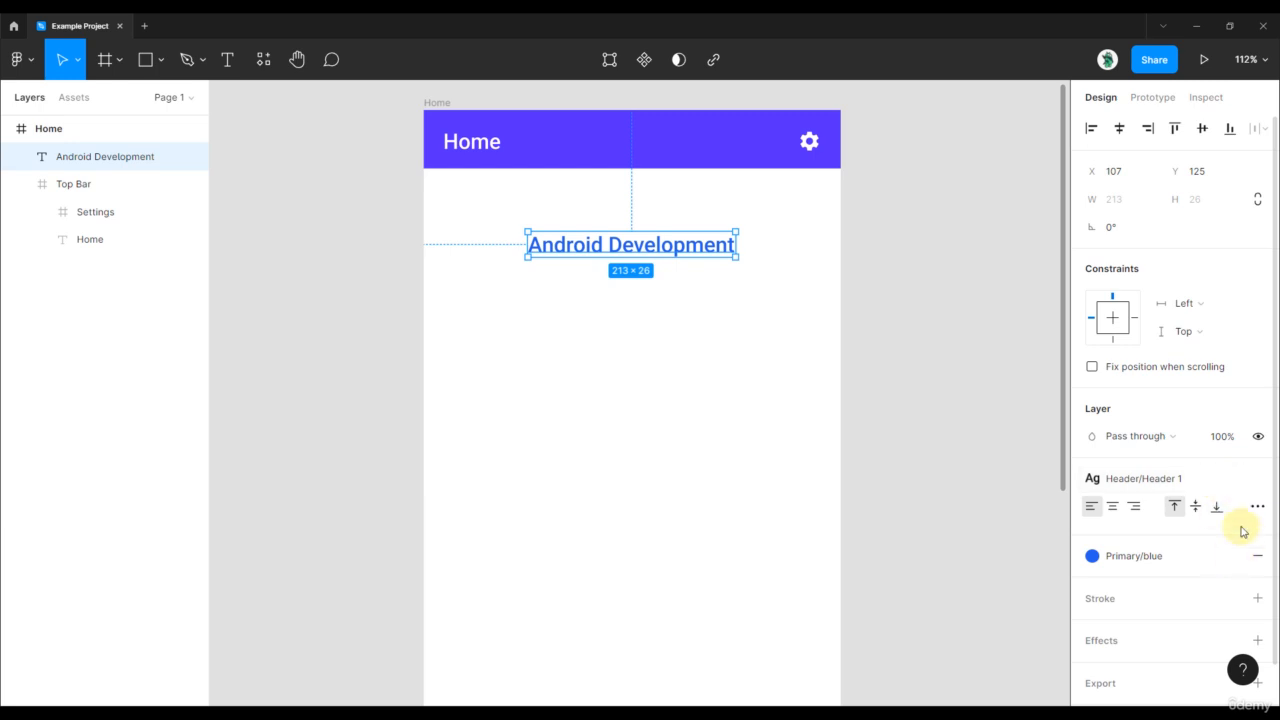
click(874, 297)
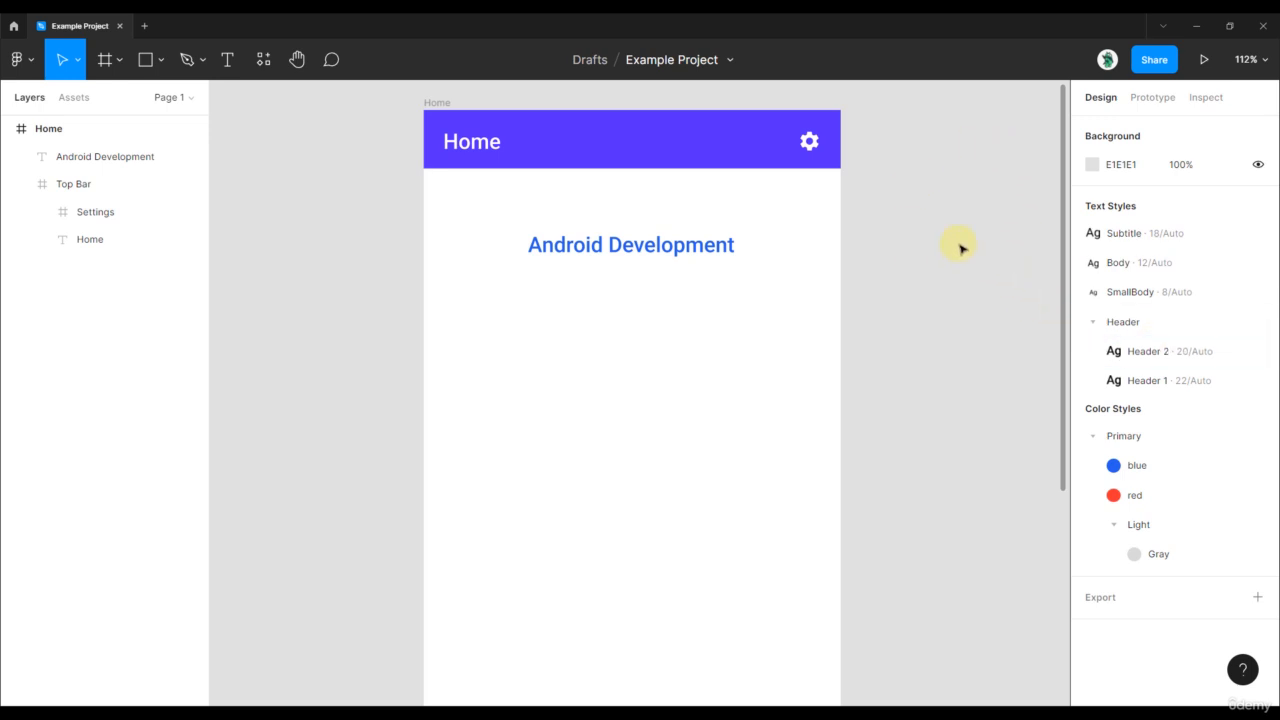
click(1264, 467)
click(884, 670)
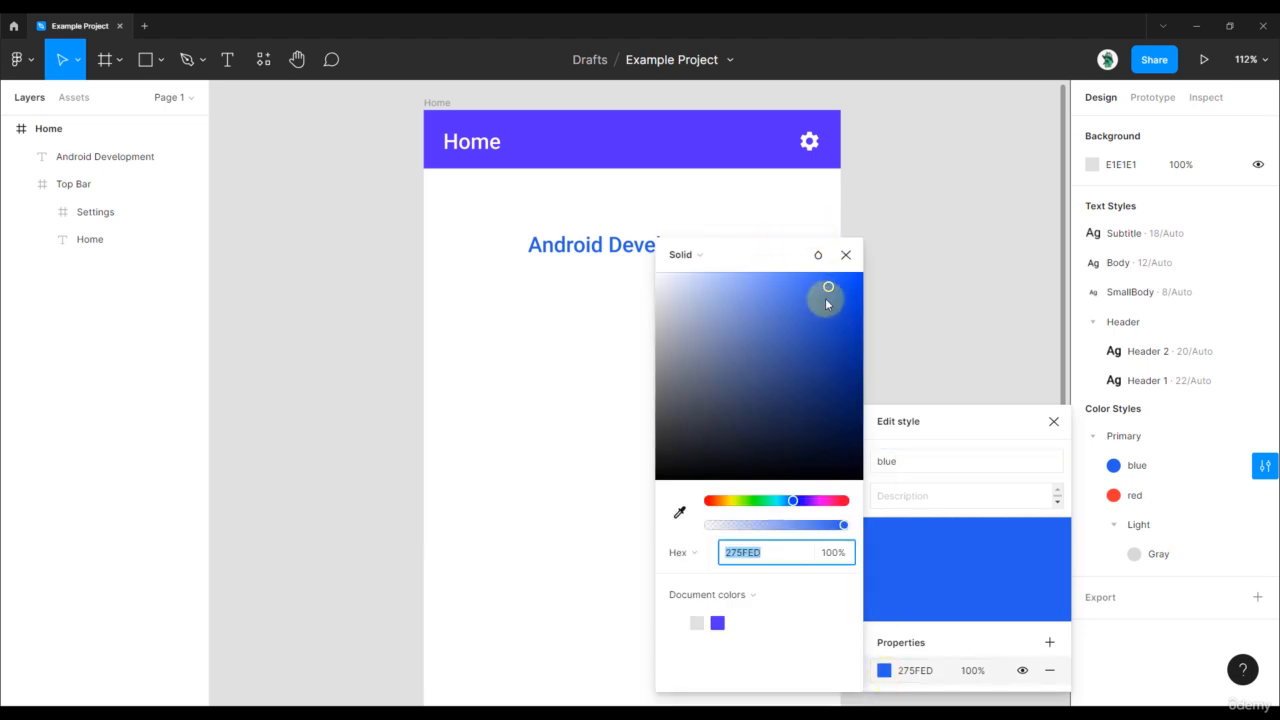
click(798, 501)
drag(799, 505, 811, 505)
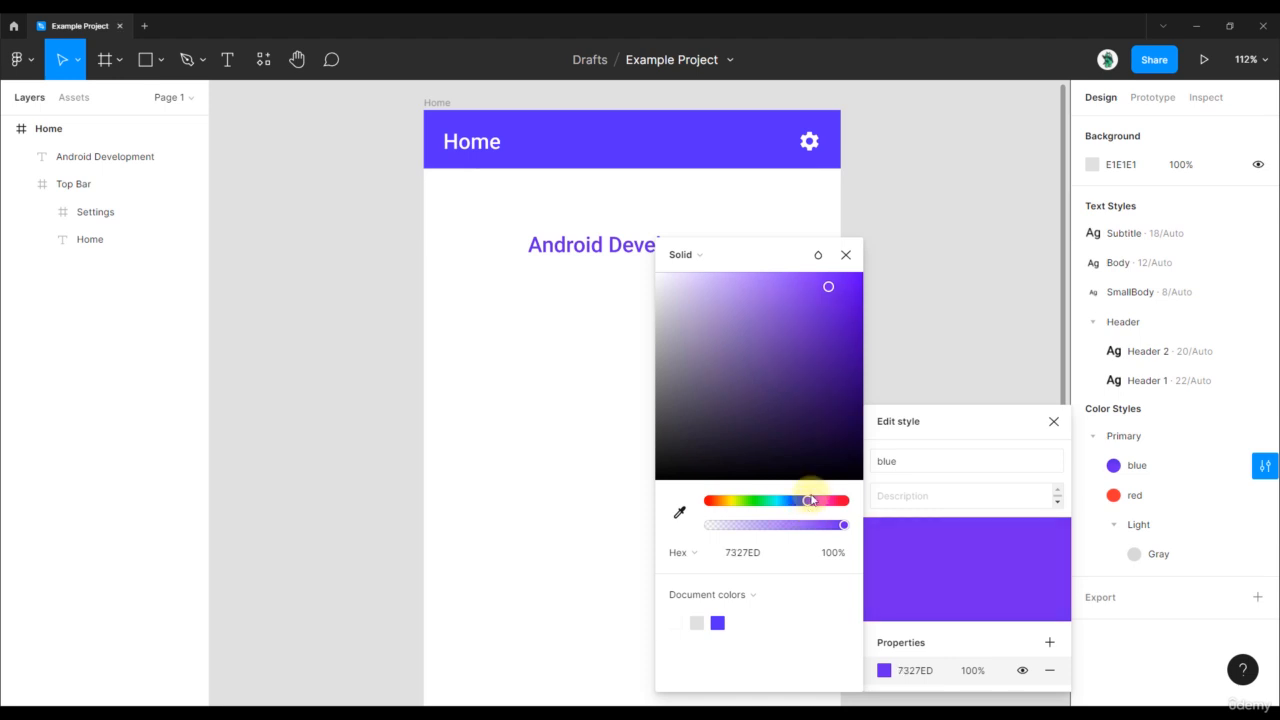
click(846, 254)
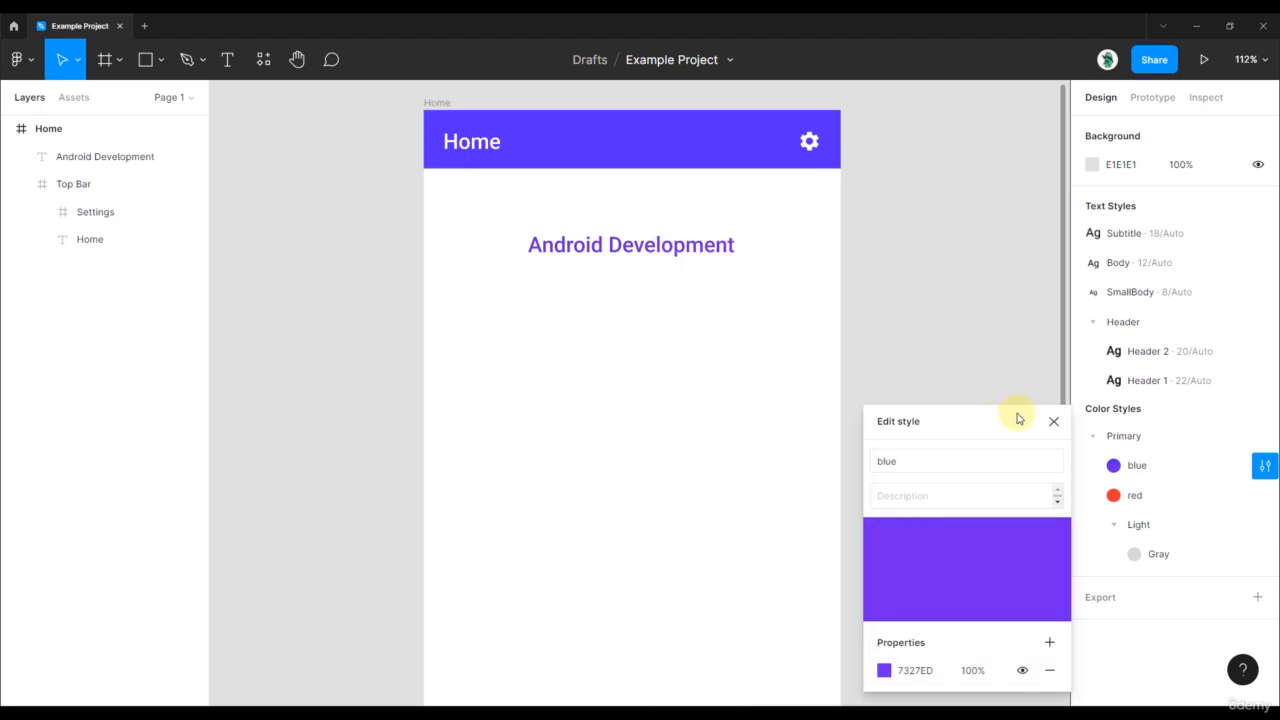
click(1052, 421)
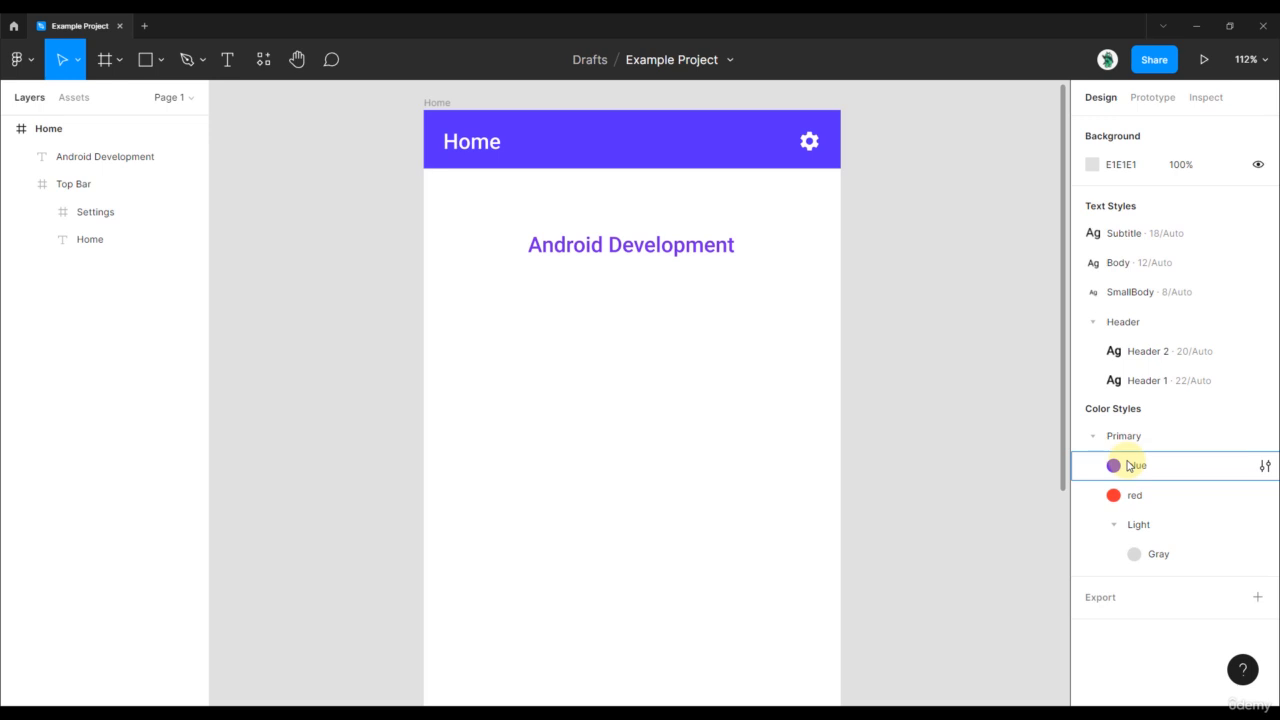
Compare the text and fill properties of the top bar's Home title with those of the Android Development heading
scroll(954, 326, down, 5)
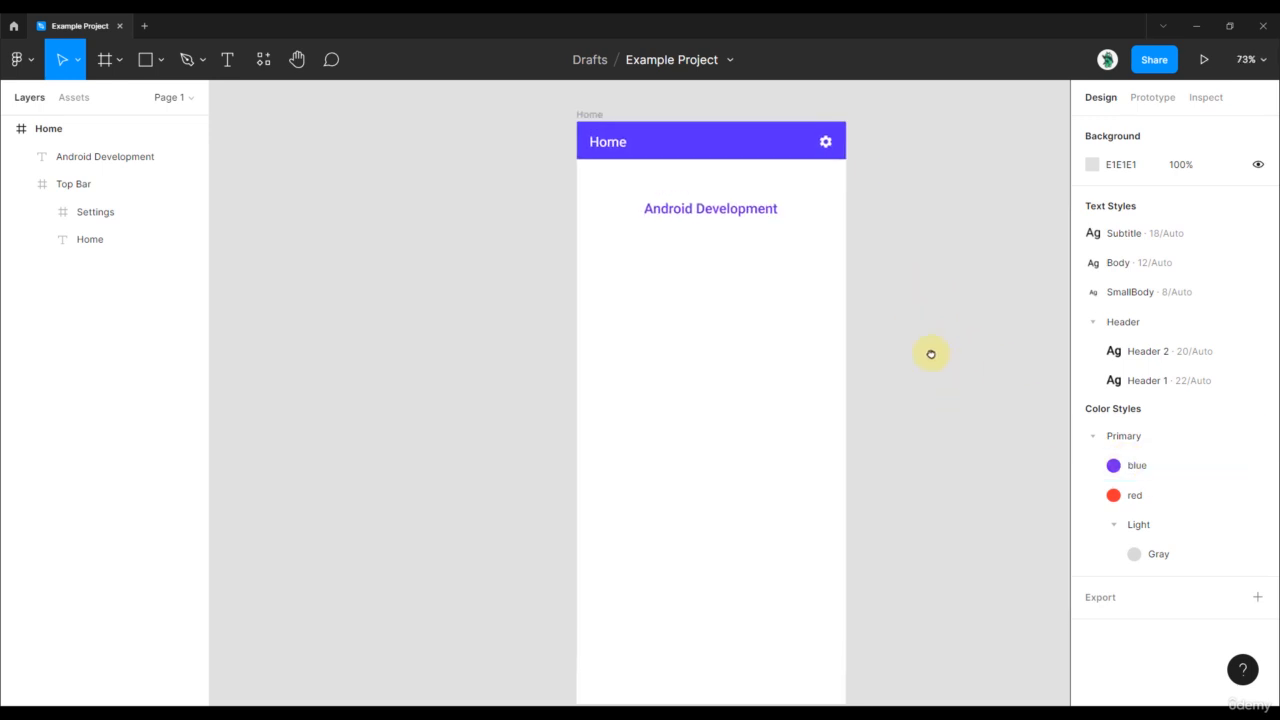
scroll(930, 354, down, 3)
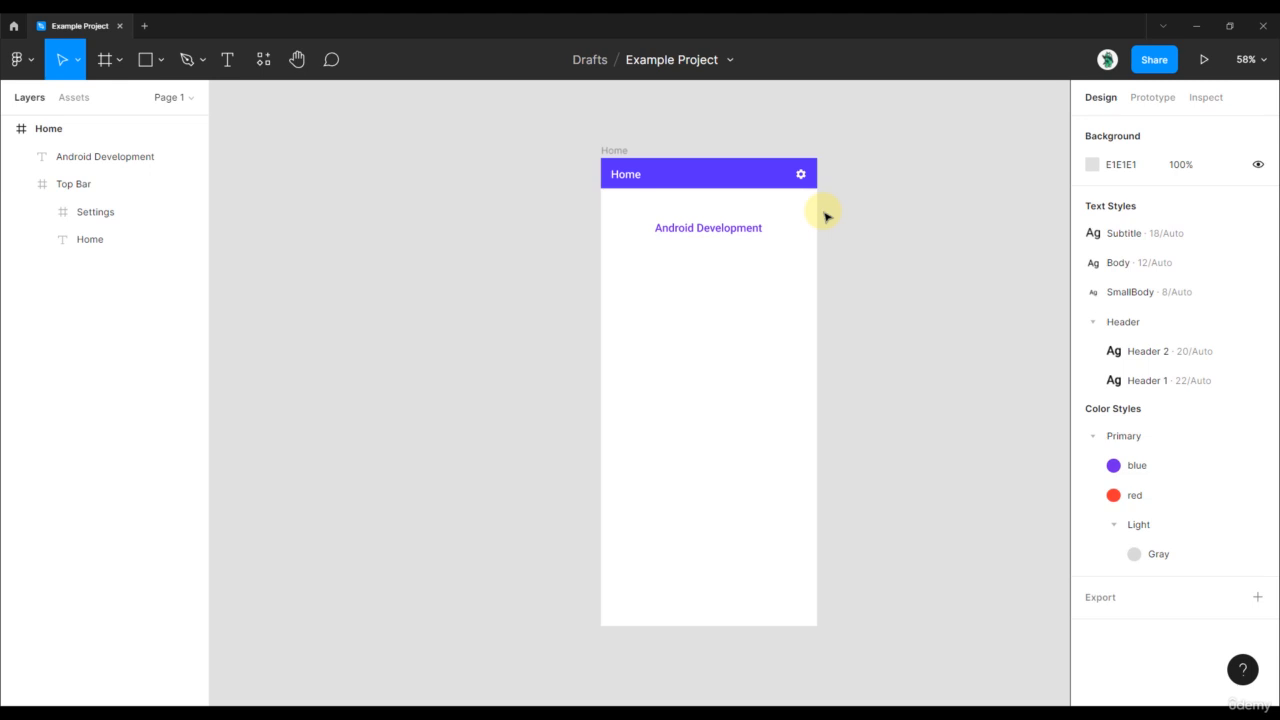
scroll(760, 180, up, 5)
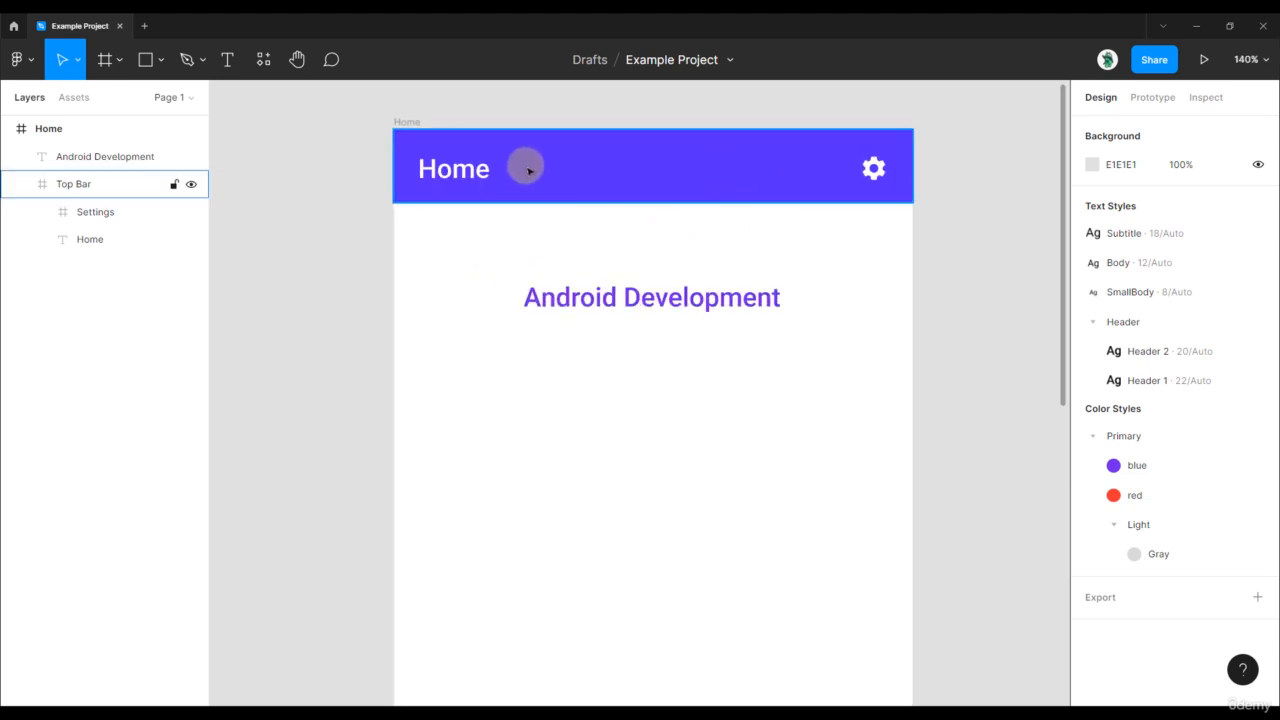
click(488, 171)
click(486, 170)
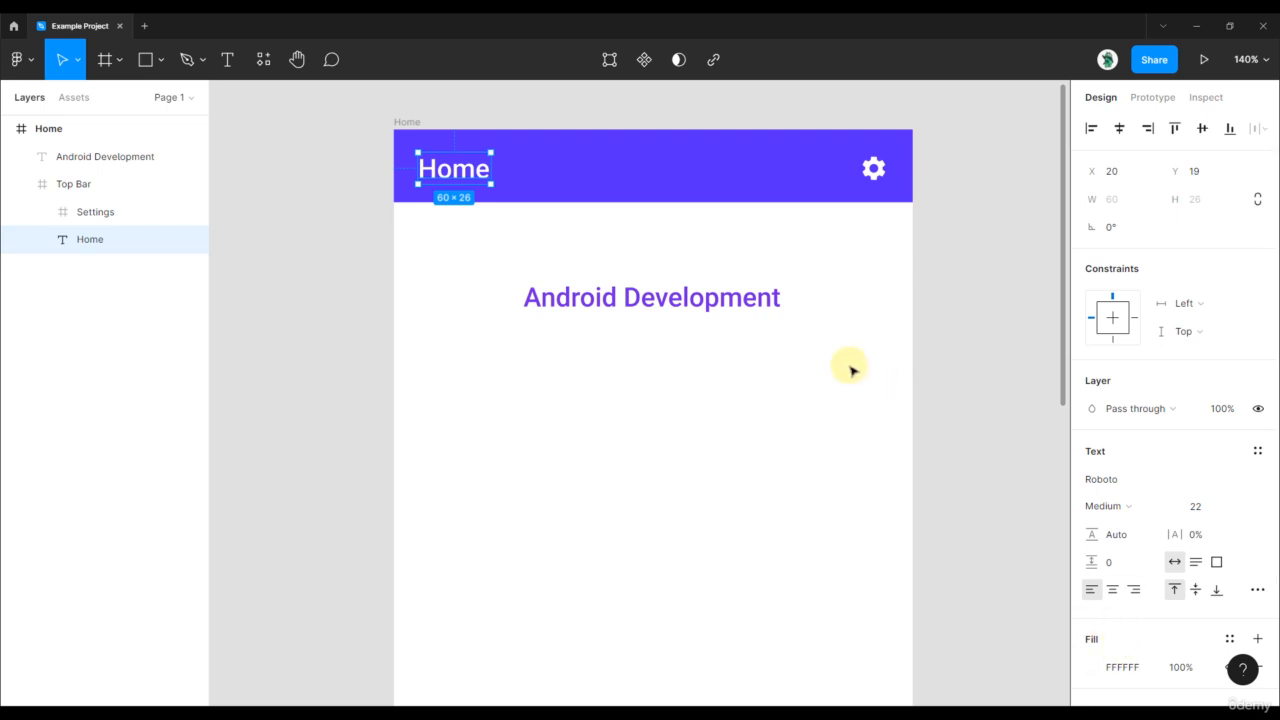
click(760, 300)
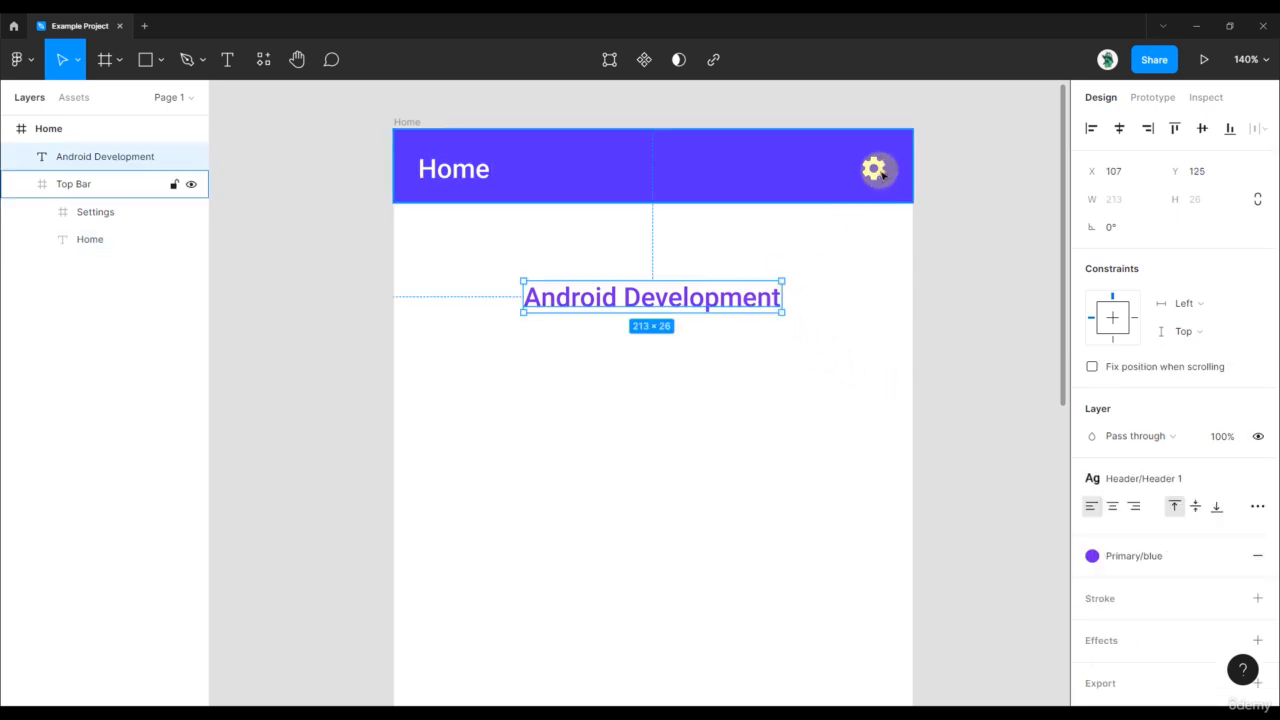
click(1011, 309)
scroll(1011, 309, down, 3)
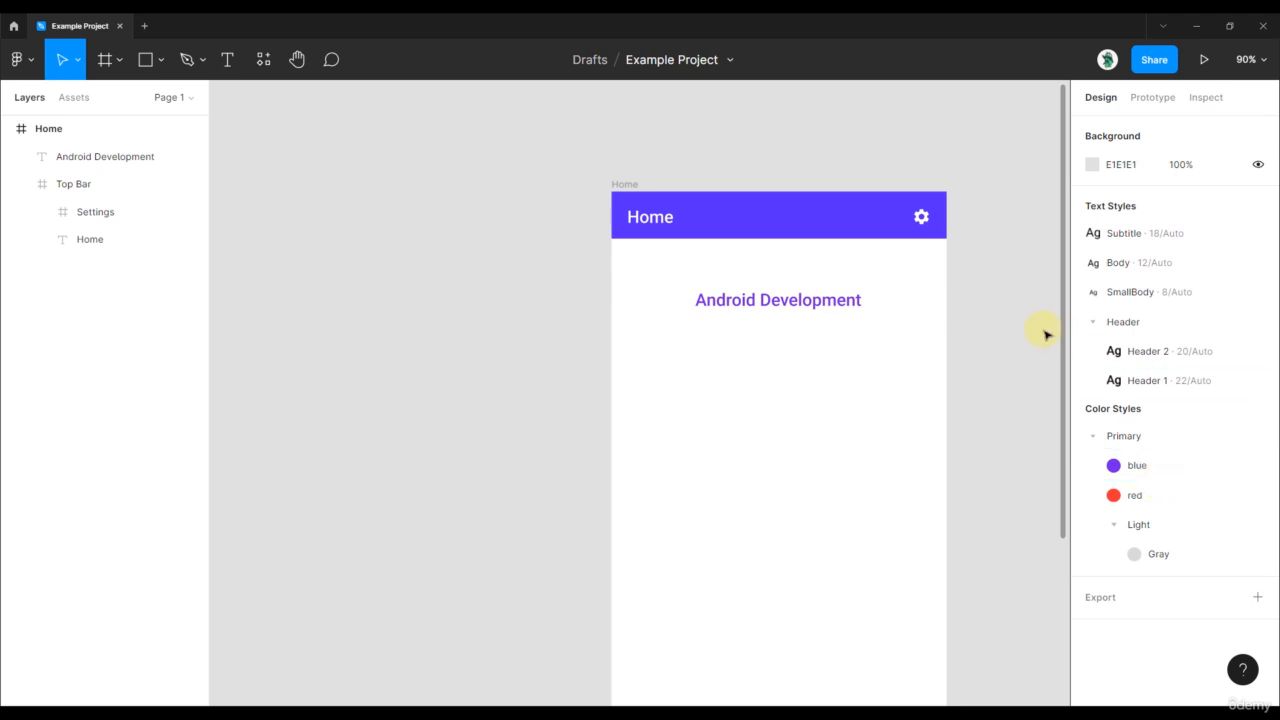
Delete the Android Development heading from the Home frame
drag(971, 388, 880, 325)
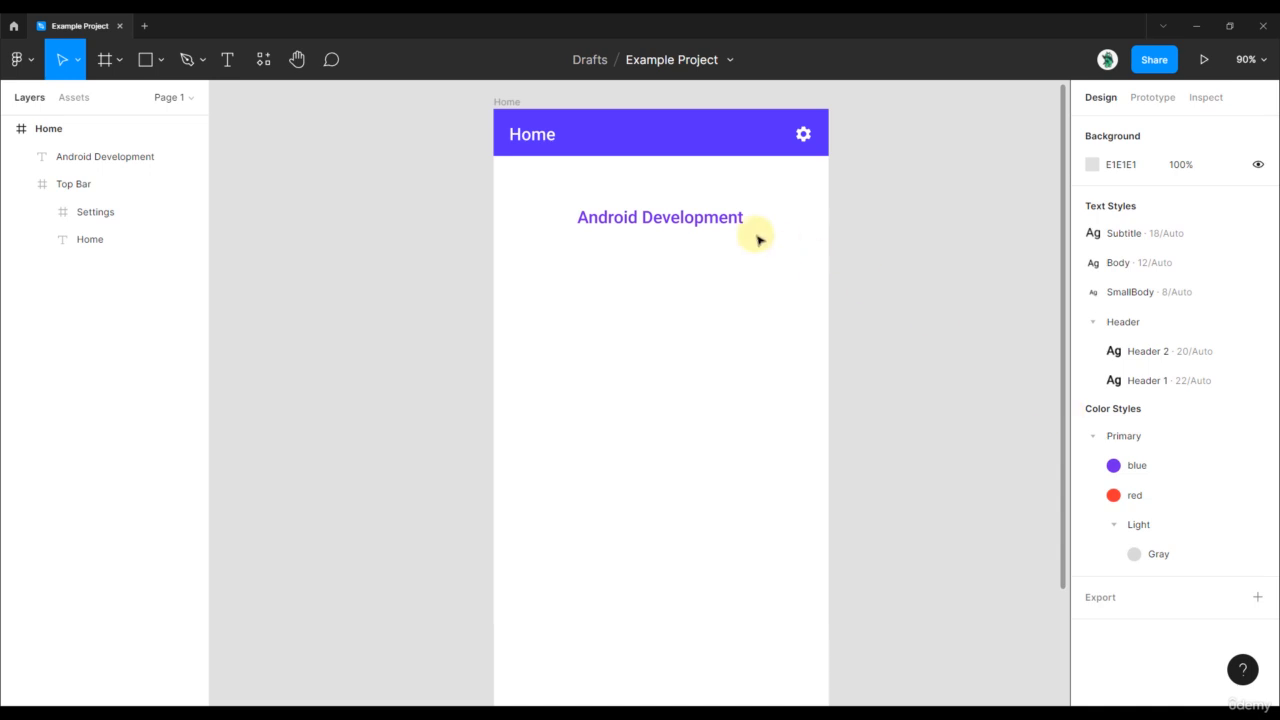
click(718, 214)
key(Delete)
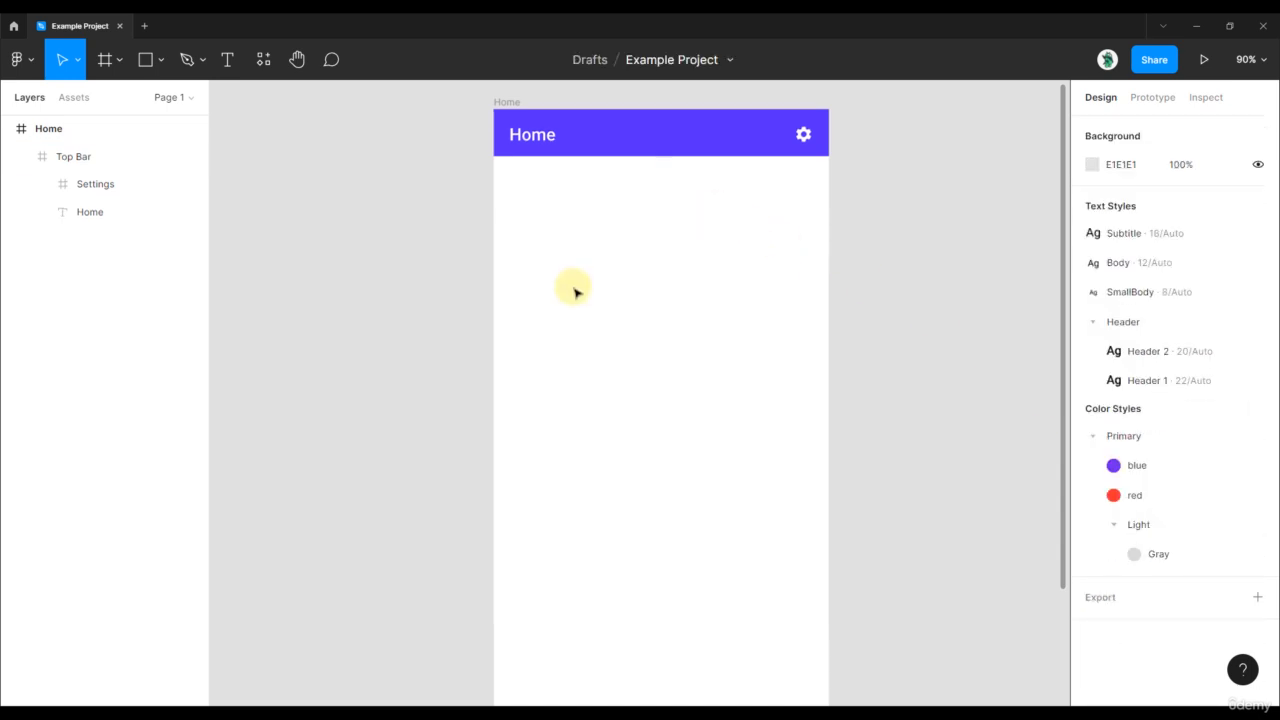
Draw a rectangle of about 354 × 178 below the top bar, centered horizontally in the Home frame at X 37, Y 120
key(r)
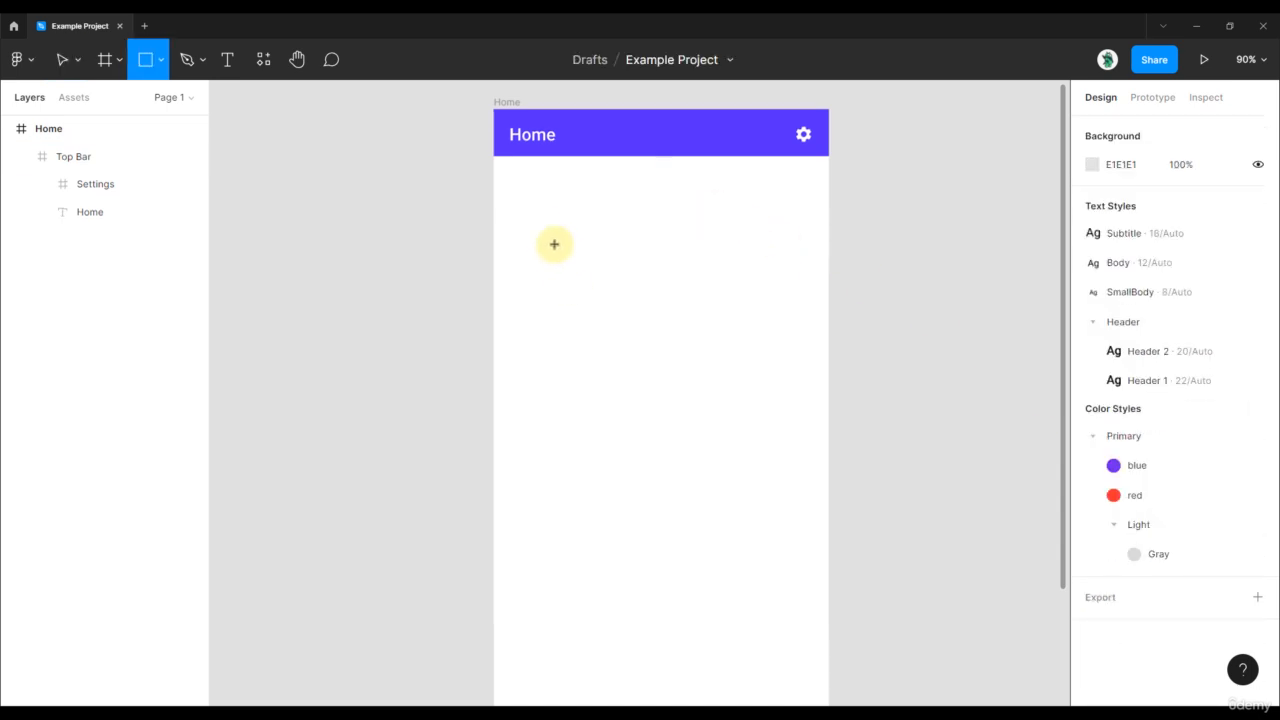
drag(526, 197, 576, 251)
drag(631, 291, 803, 334)
drag(737, 280, 726, 280)
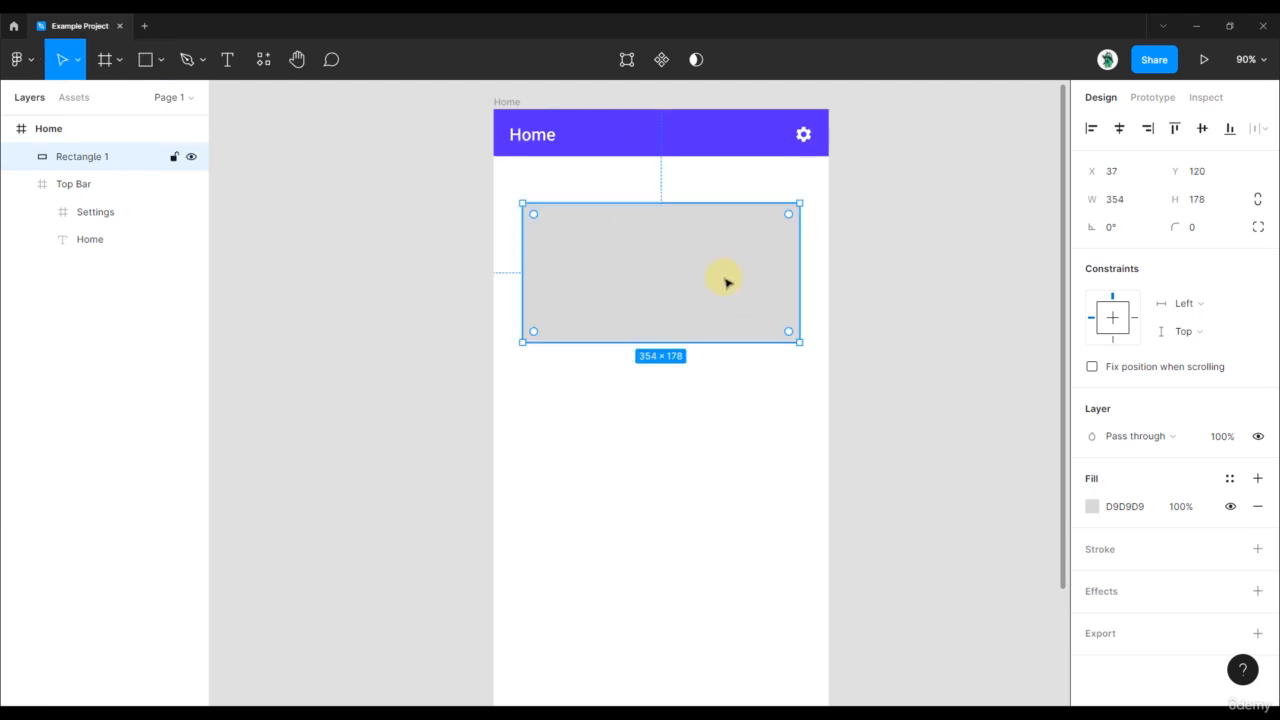
Add a drop shadow effect to the rectangle and set the shadow's opacity to 8%
click(1258, 592)
click(1165, 618)
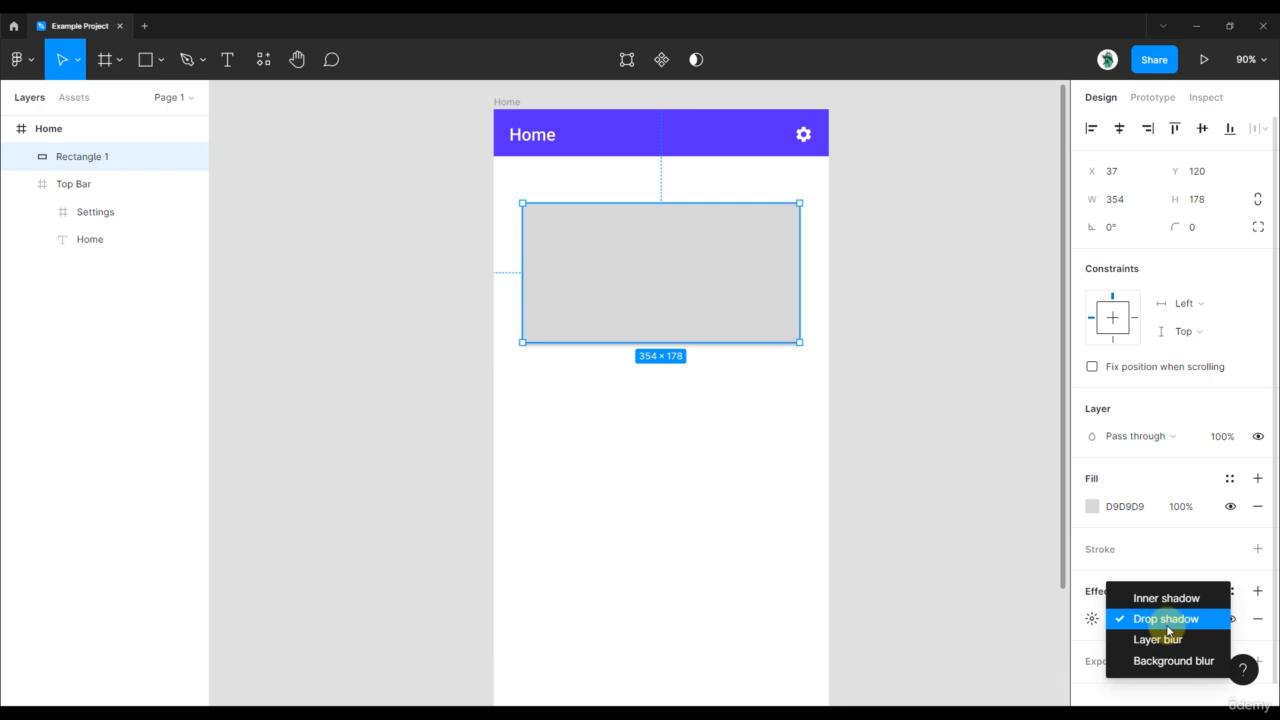
click(1167, 620)
click(1091, 619)
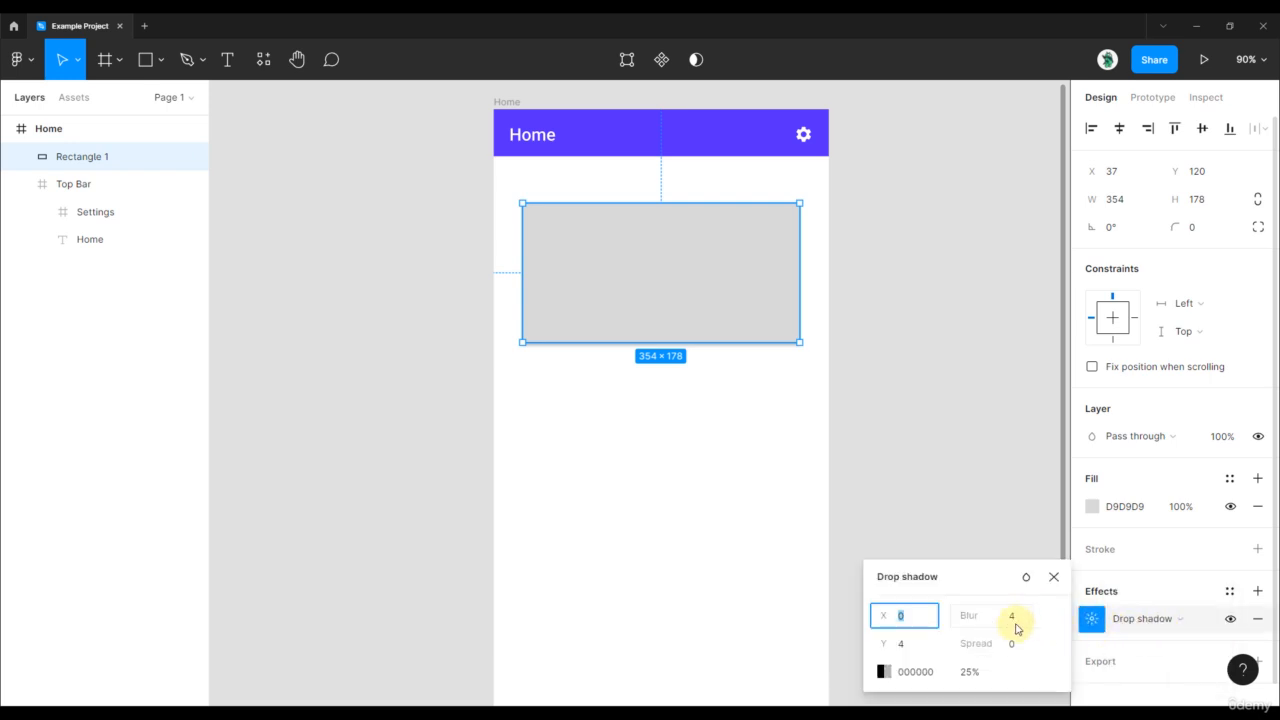
click(975, 675)
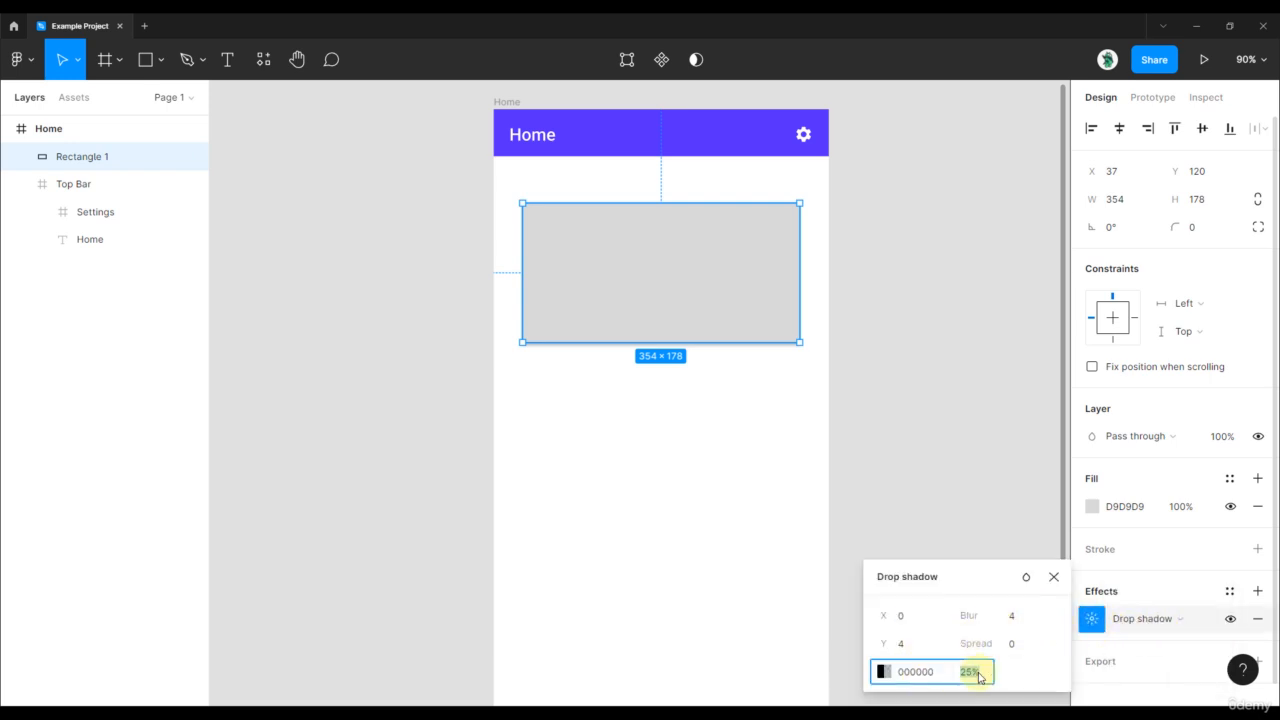
text(8)
key(Return)
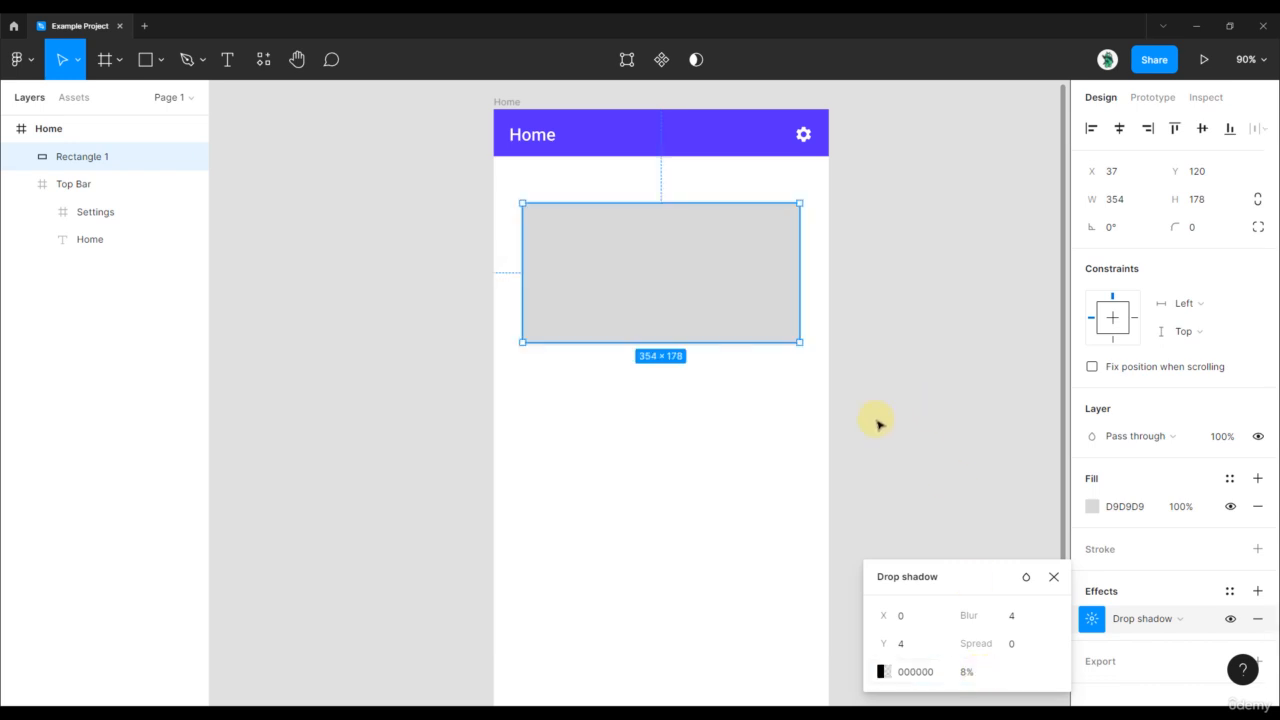
Set the drop shadow's blur to 3 and its Y offset to 3
click(1018, 619)
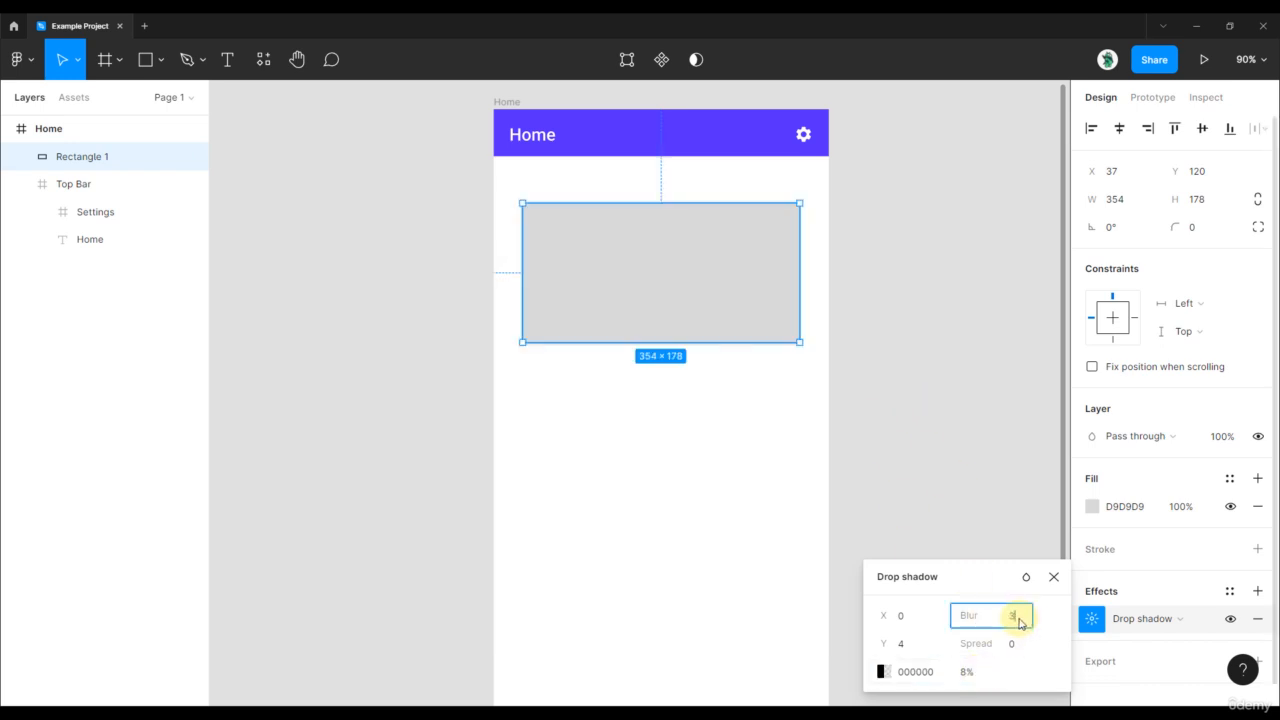
click(930, 644)
text(3)
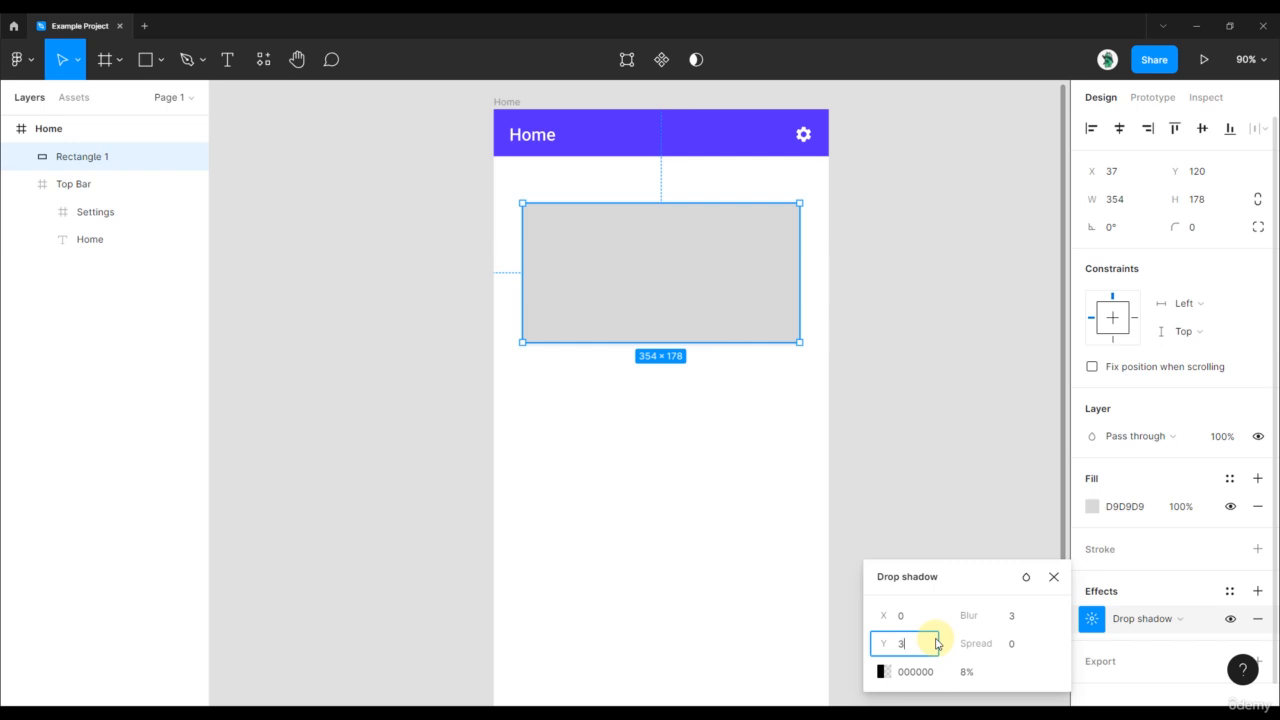
key(Return)
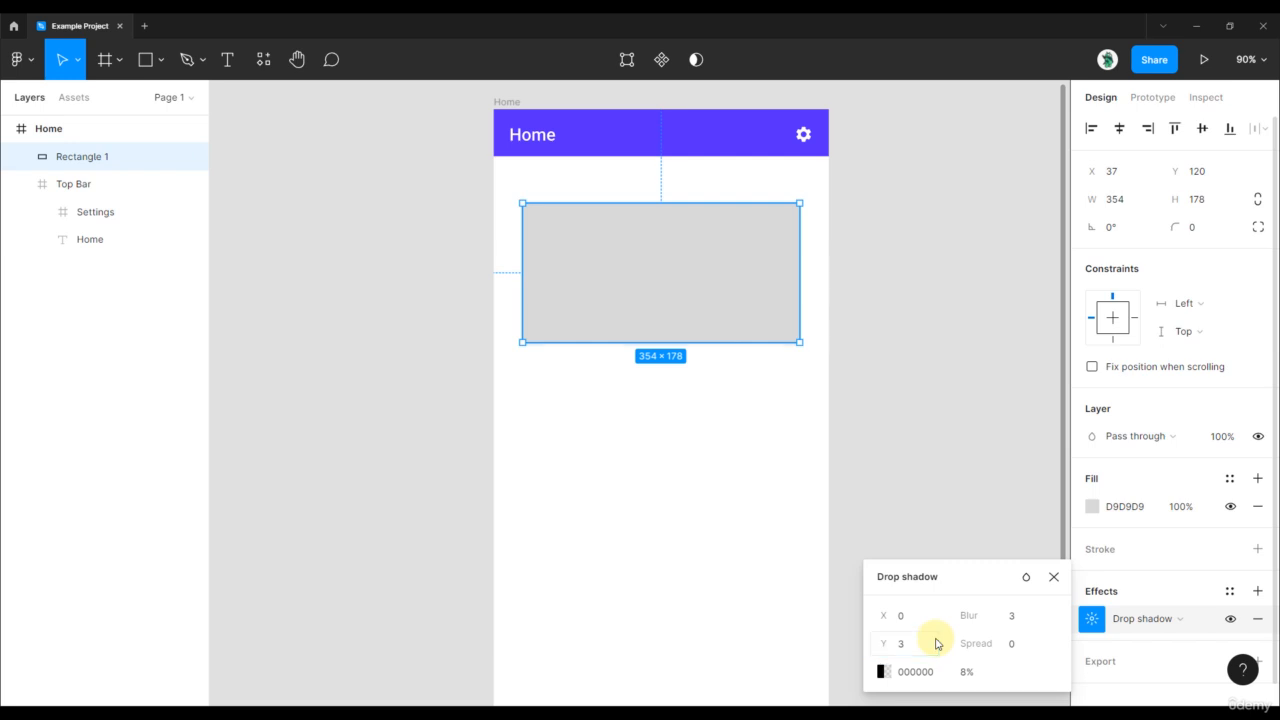
Change the rectangle's fill color to white (fff) and deselect it
click(1091, 510)
text(fff)
key(Return)
click(903, 197)
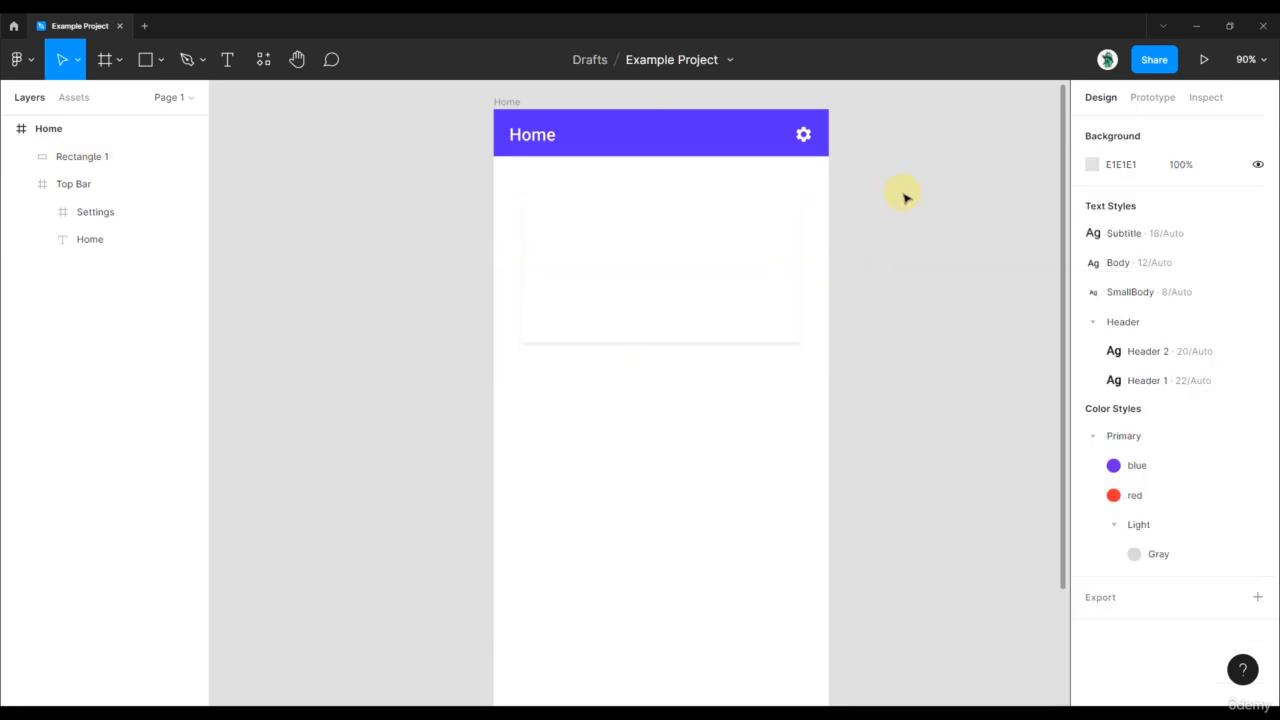
ctrl+scroll(624, 254, up, 3)
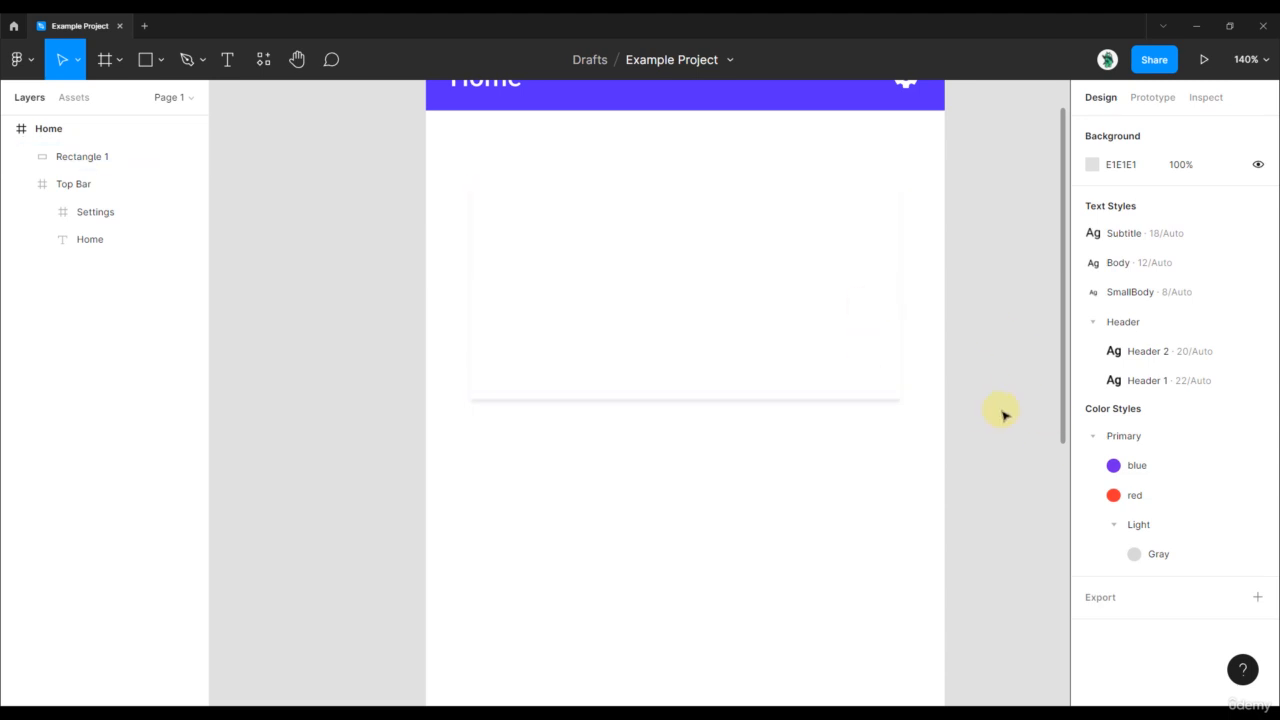
Save the rectangle's drop shadow as a new effect style named "Box Shadow"
click(760, 309)
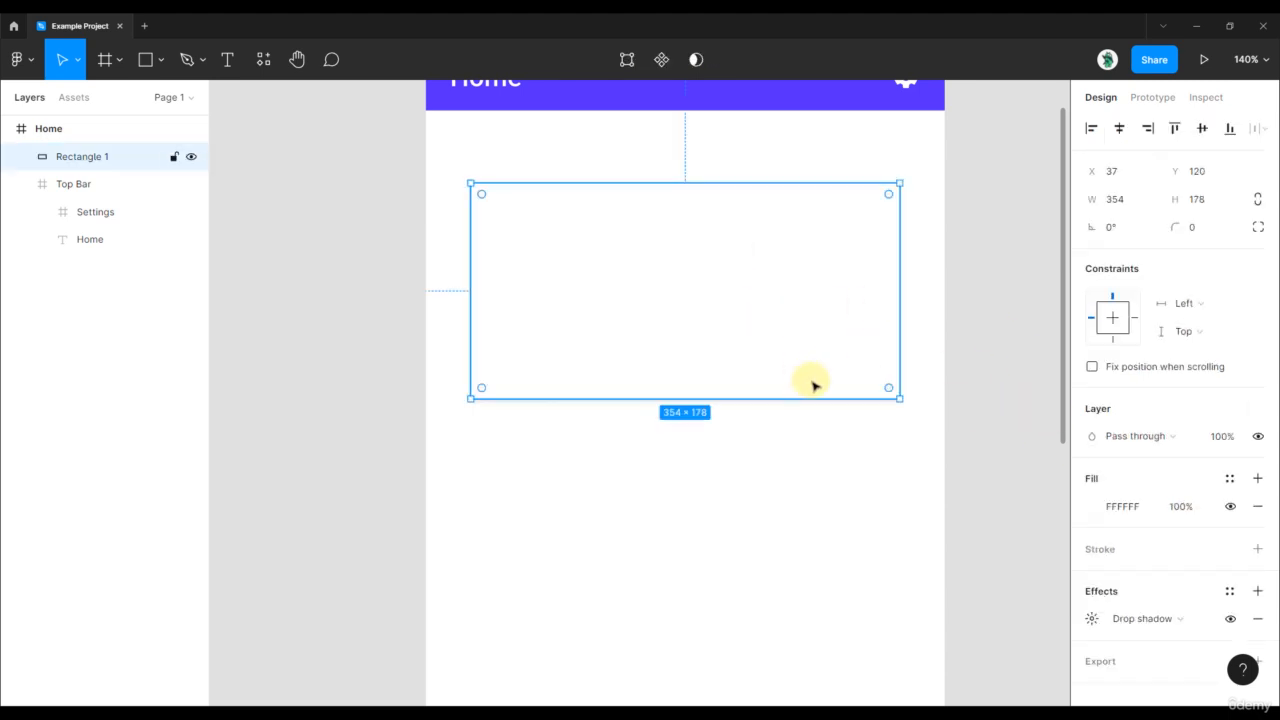
click(1229, 594)
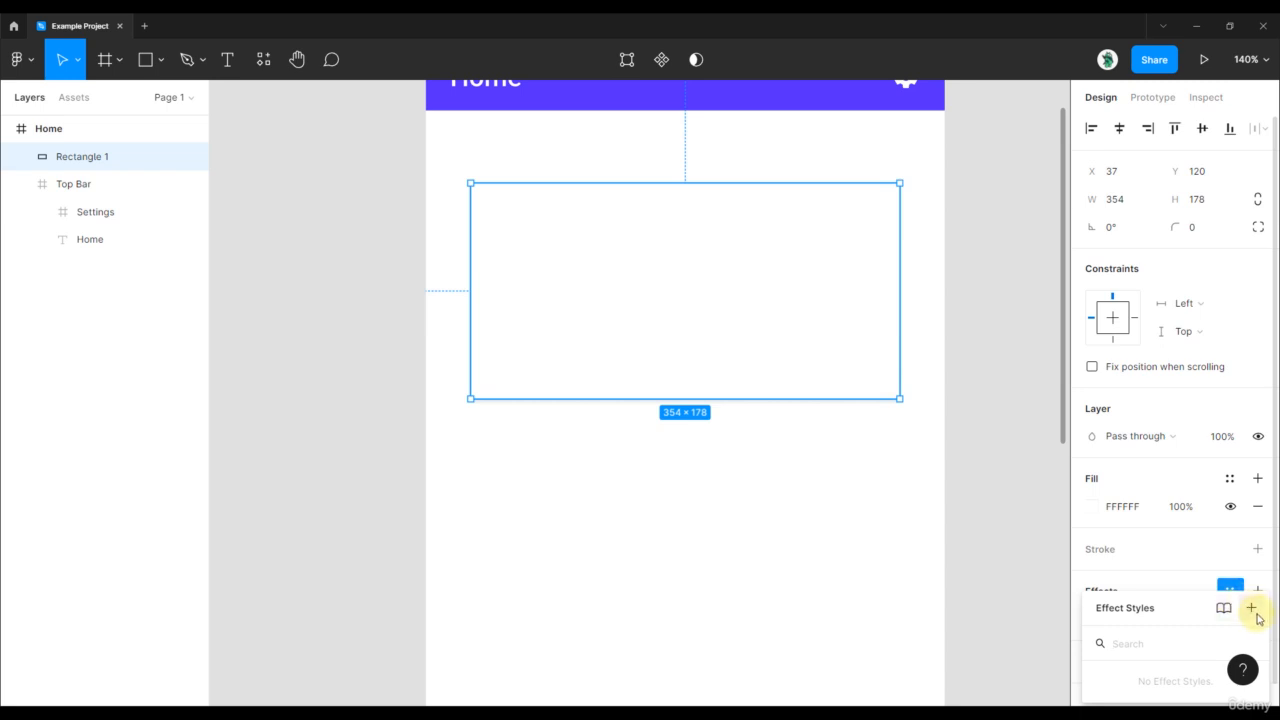
click(1251, 608)
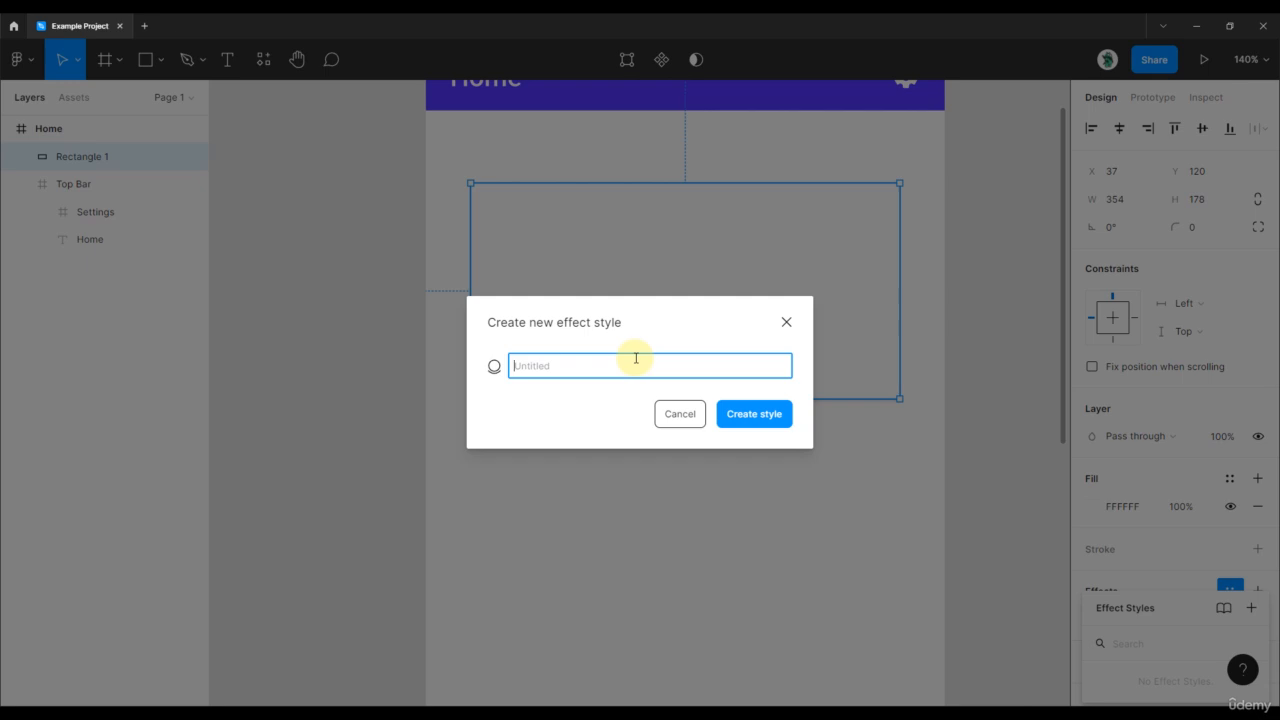
text(Box Shadow)
click(751, 418)
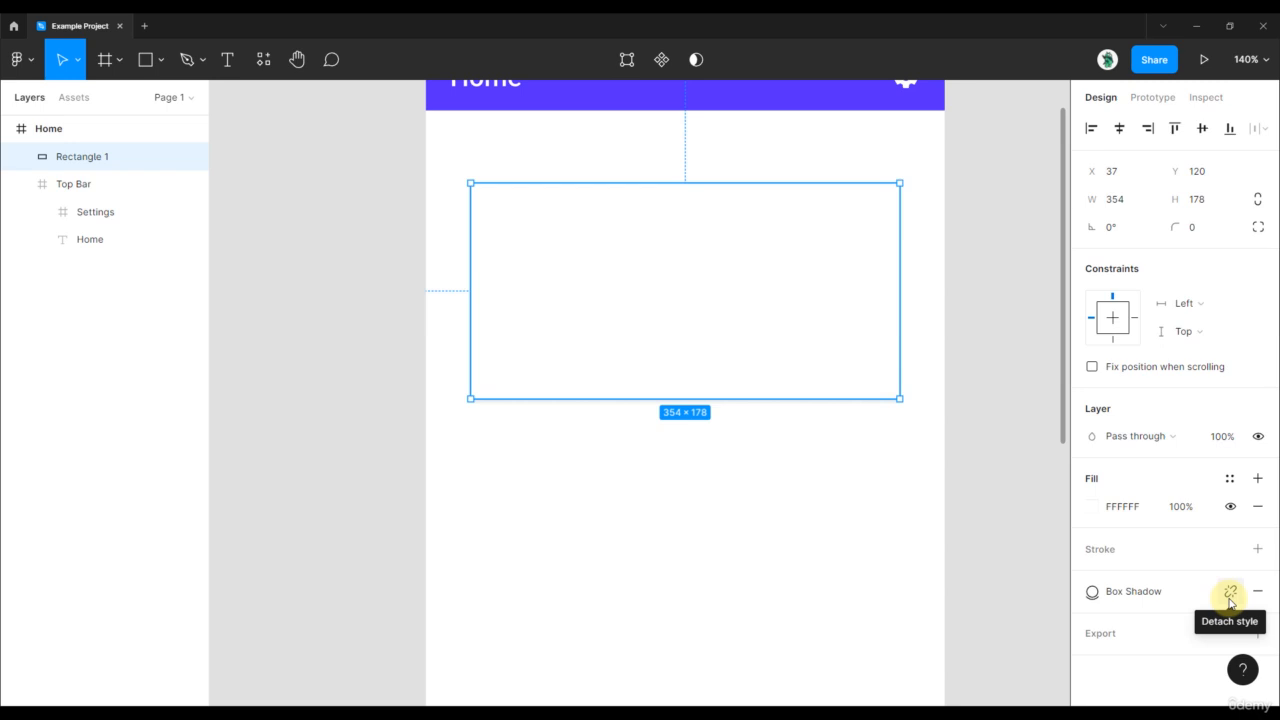
Detach the Box Shadow style from the rectangle, remove its drop shadow effect and deselect it
click(1230, 600)
click(940, 367)
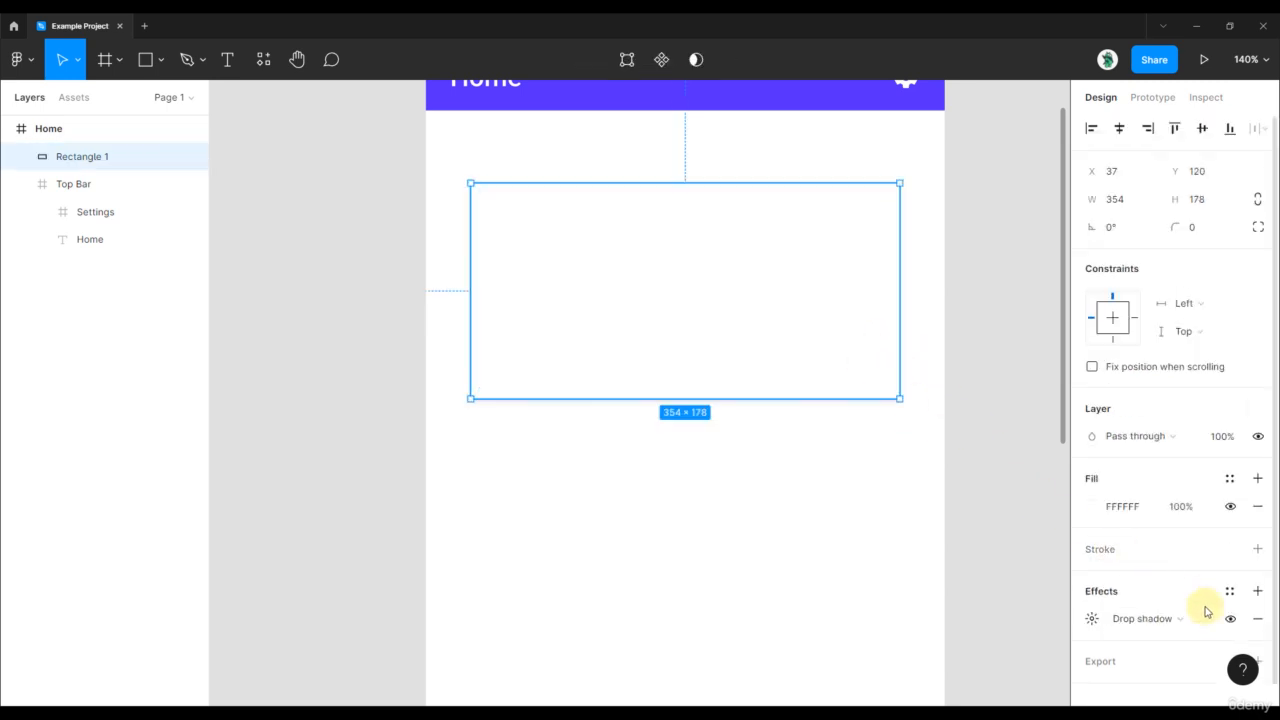
click(1257, 618)
click(968, 365)
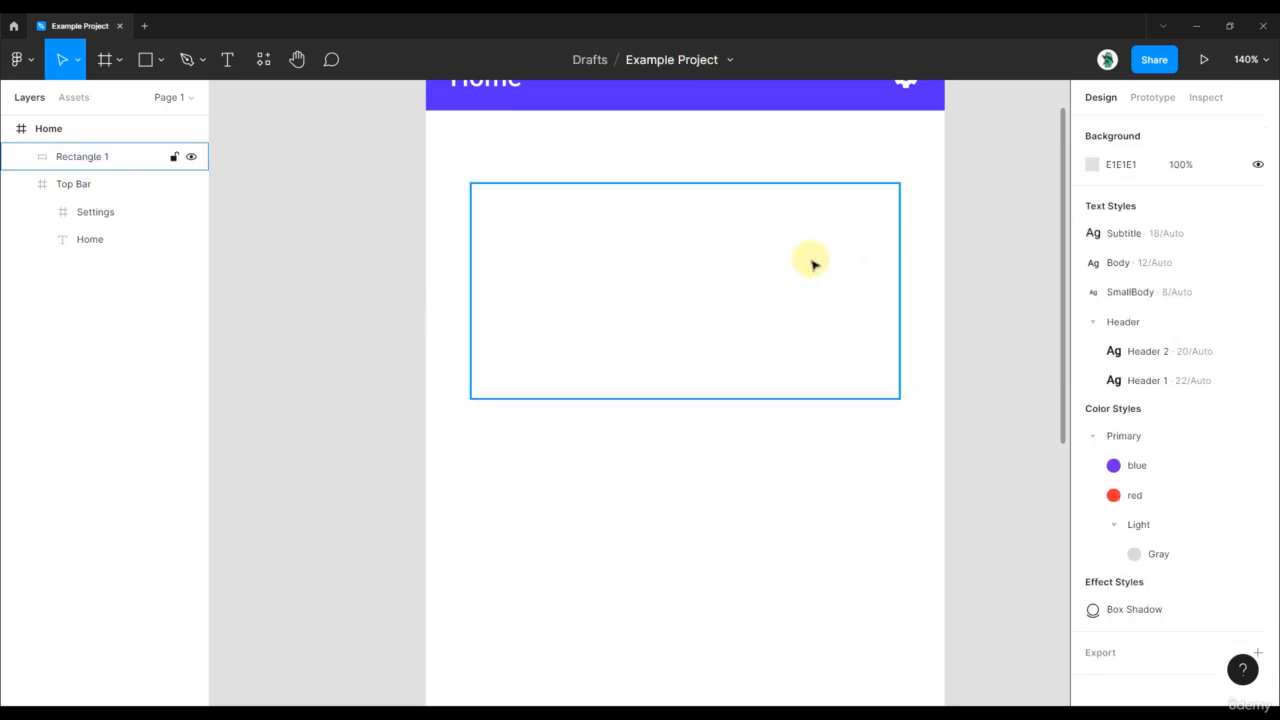
Apply the Box Shadow effect style to the rectangle below the top bar and deselect it
click(811, 263)
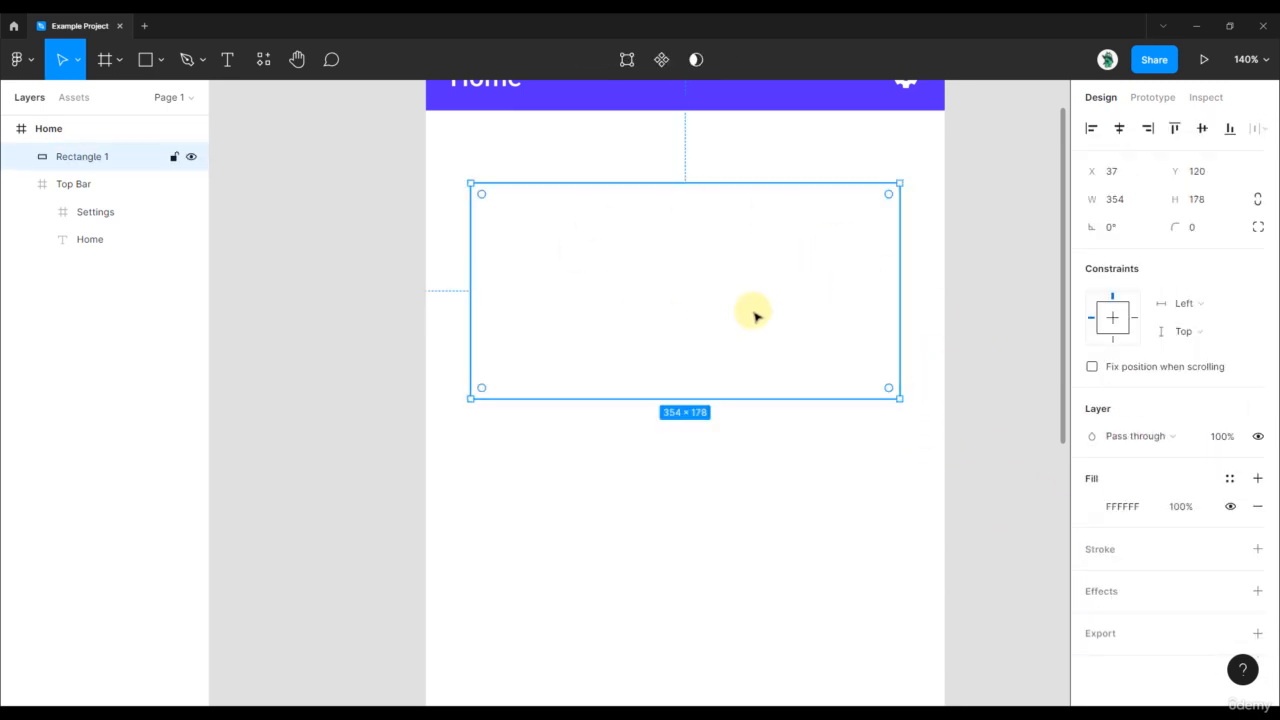
click(1229, 593)
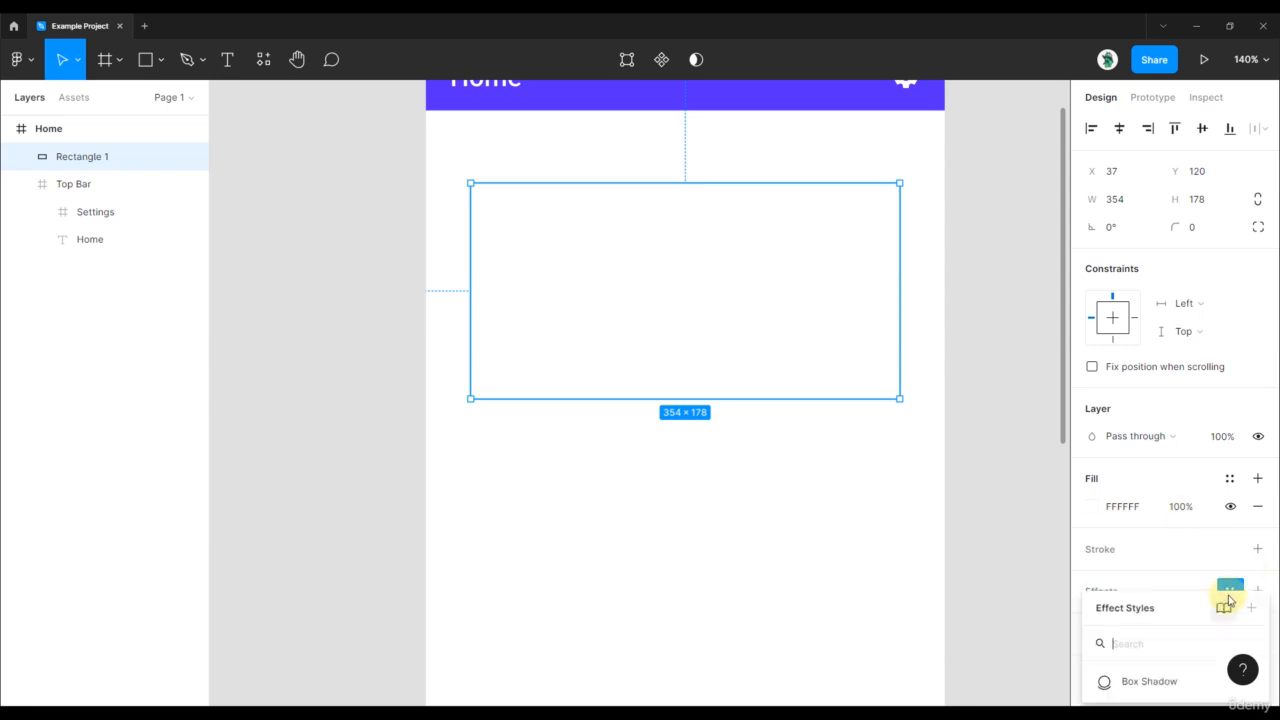
click(1159, 682)
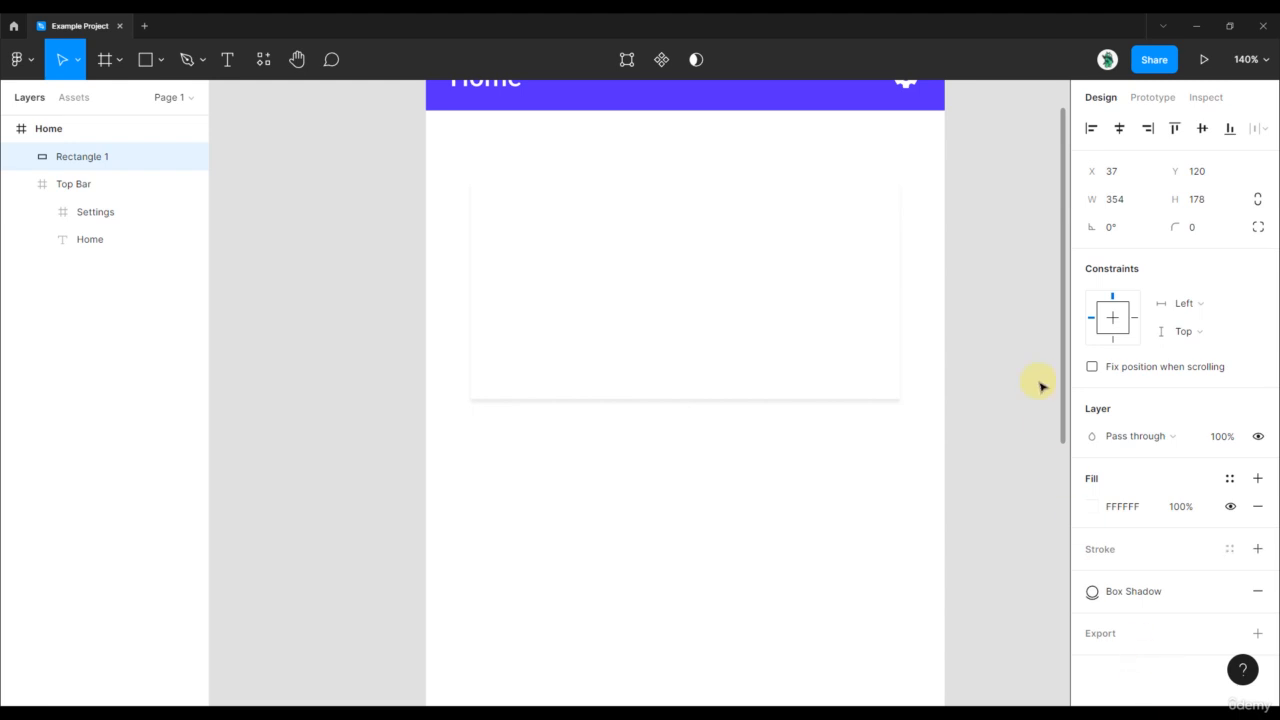
click(1033, 348)
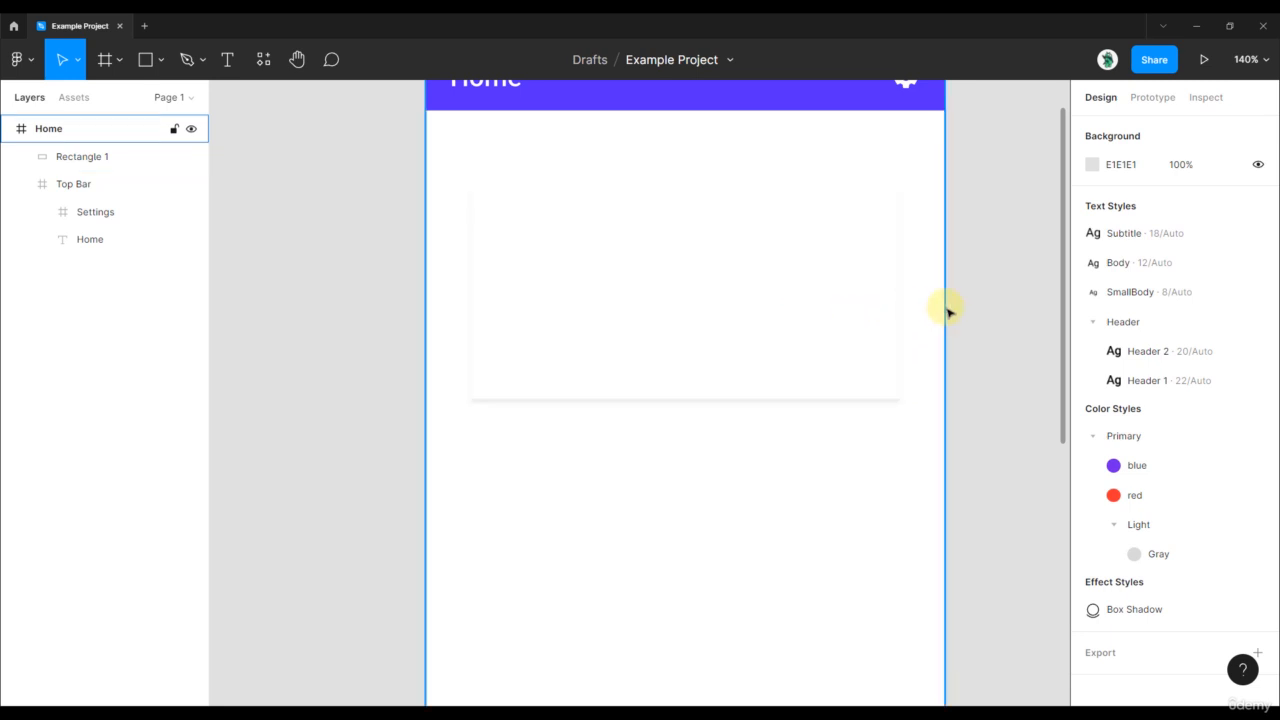
Draw a new frame of about 261 × 233 below the shadowed rectangle in the Home frame
scroll(948, 309, down, 3)
drag(1018, 397, 997, 326)
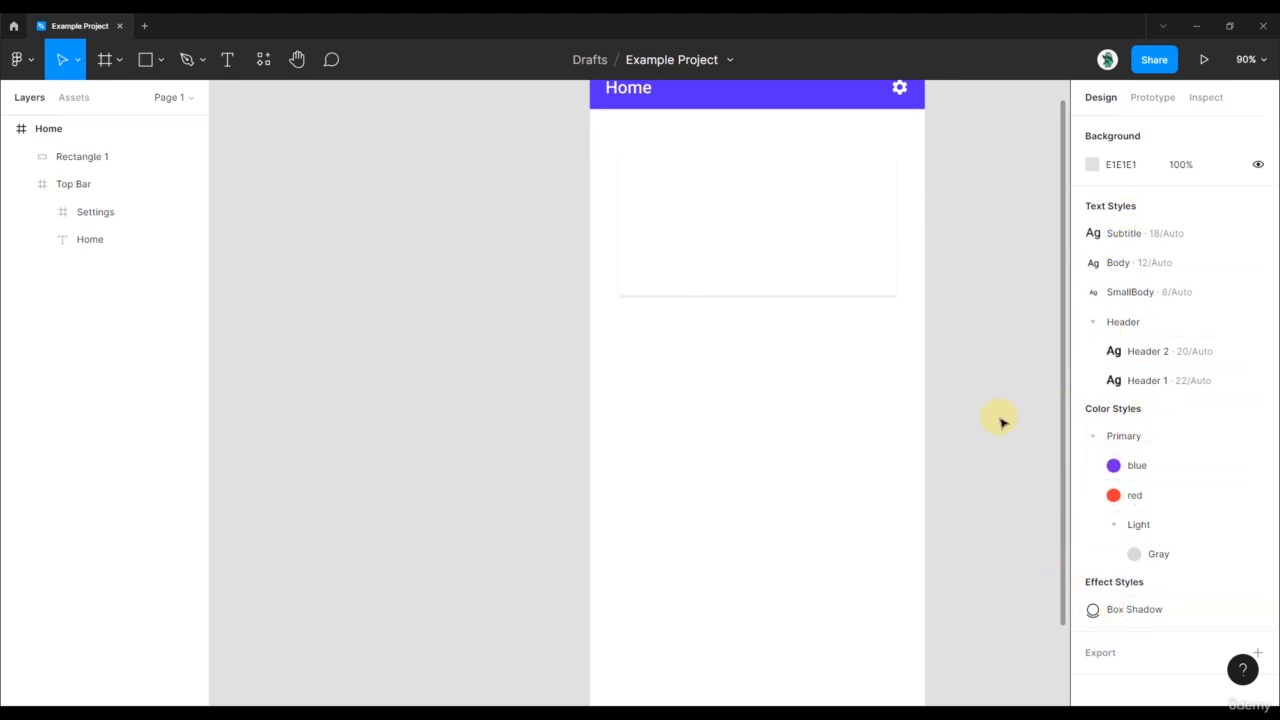
scroll(751, 478, up, 5)
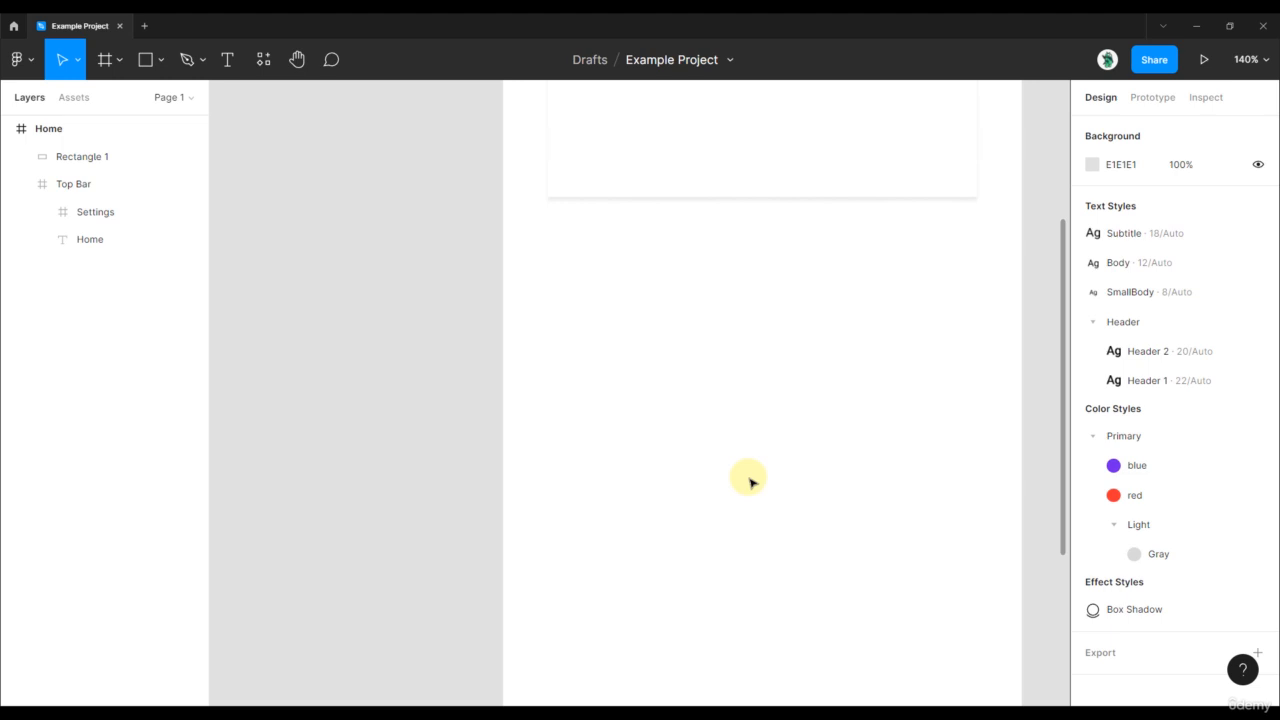
key(f)
drag(603, 295, 919, 577)
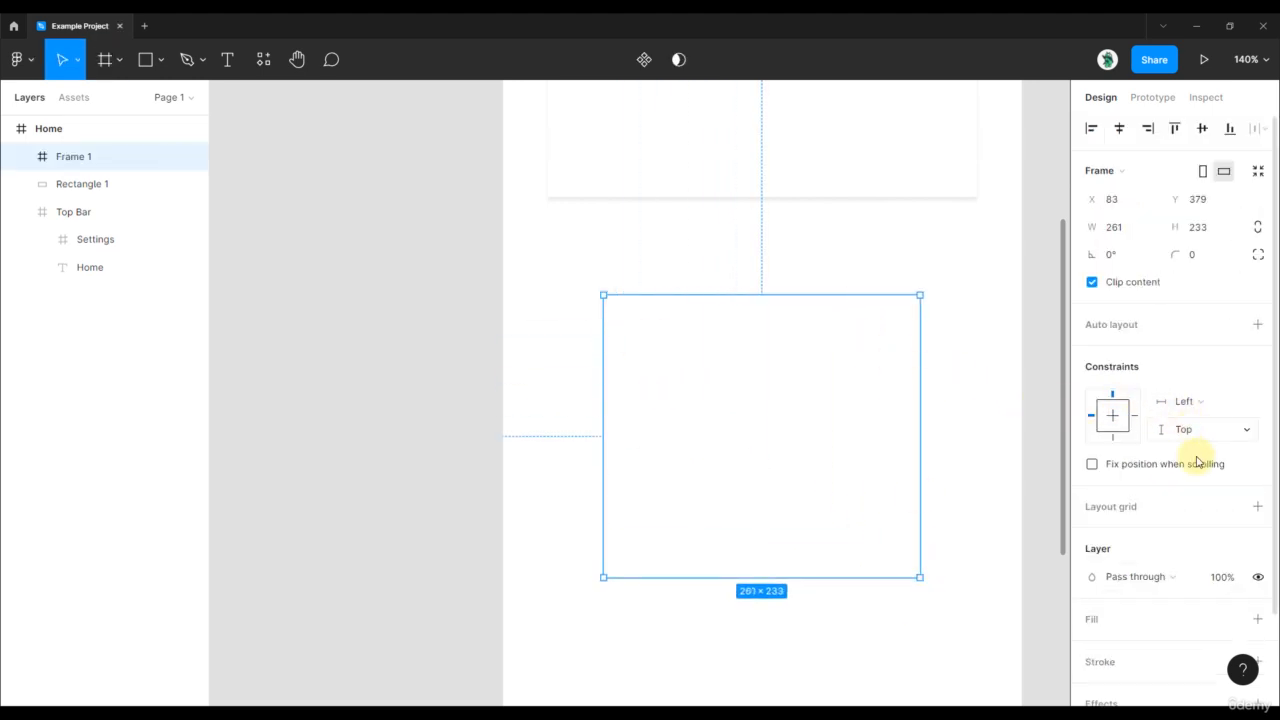
Add a layout grid of size 50 to the new frame and replace it with a default 10 px grid
click(1257, 507)
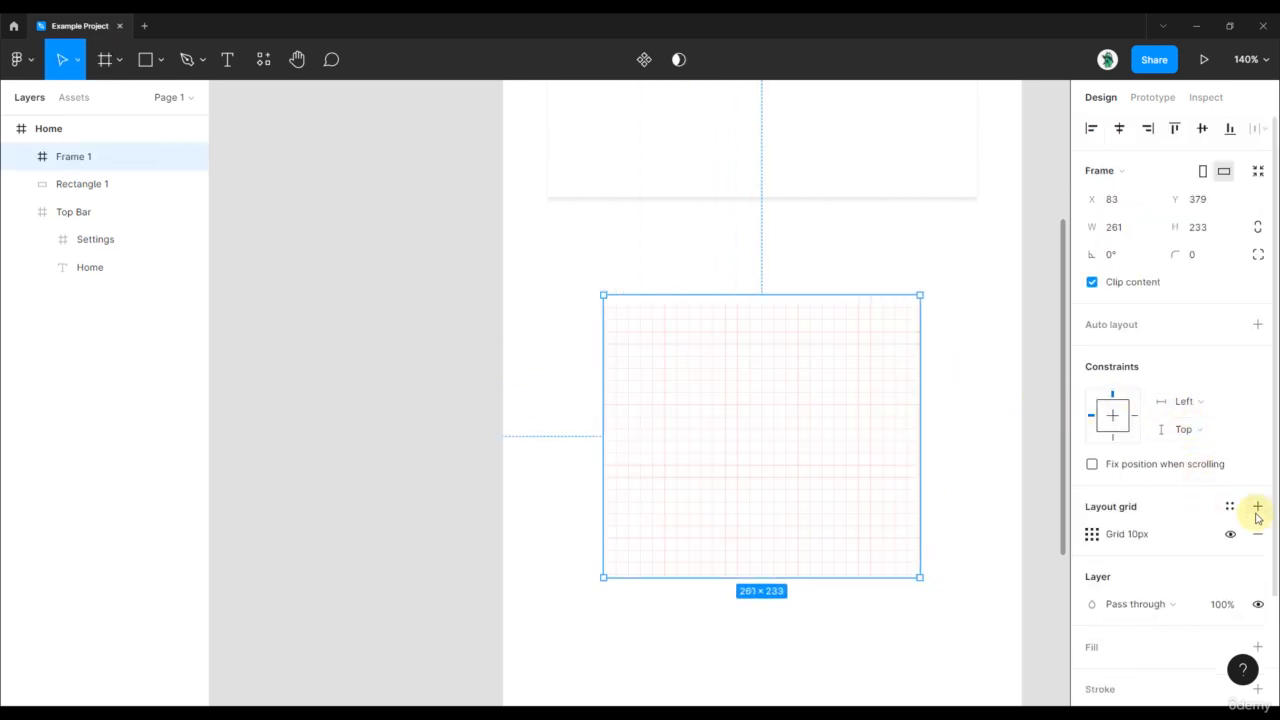
click(1092, 534)
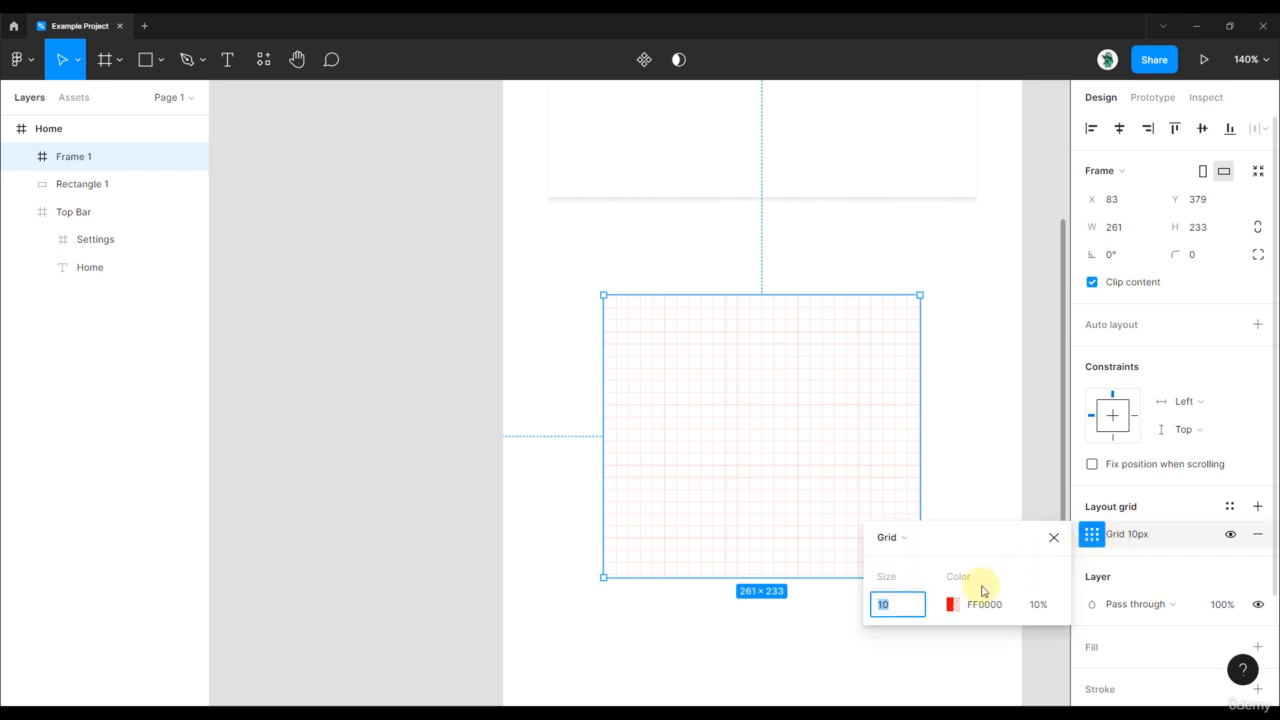
key(Return)
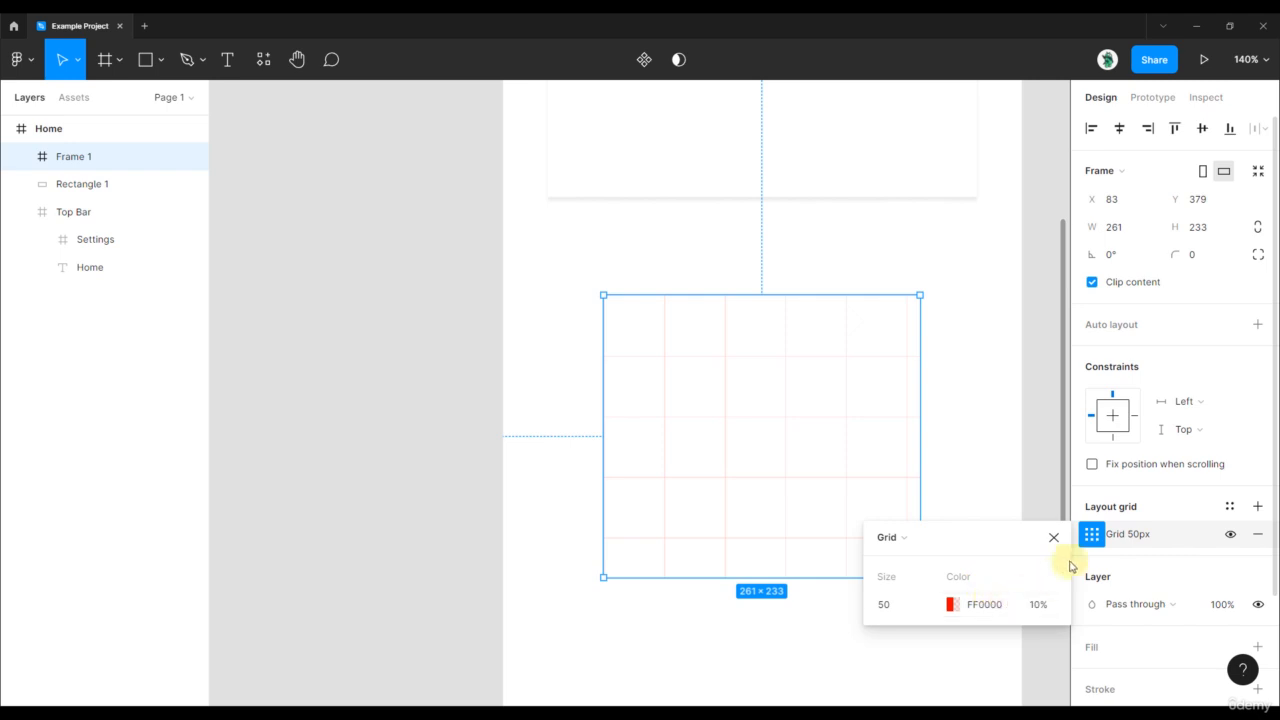
click(1258, 506)
click(1257, 561)
Start creating a new grid style from the frame's layout grid and cancel without naming it
click(1233, 508)
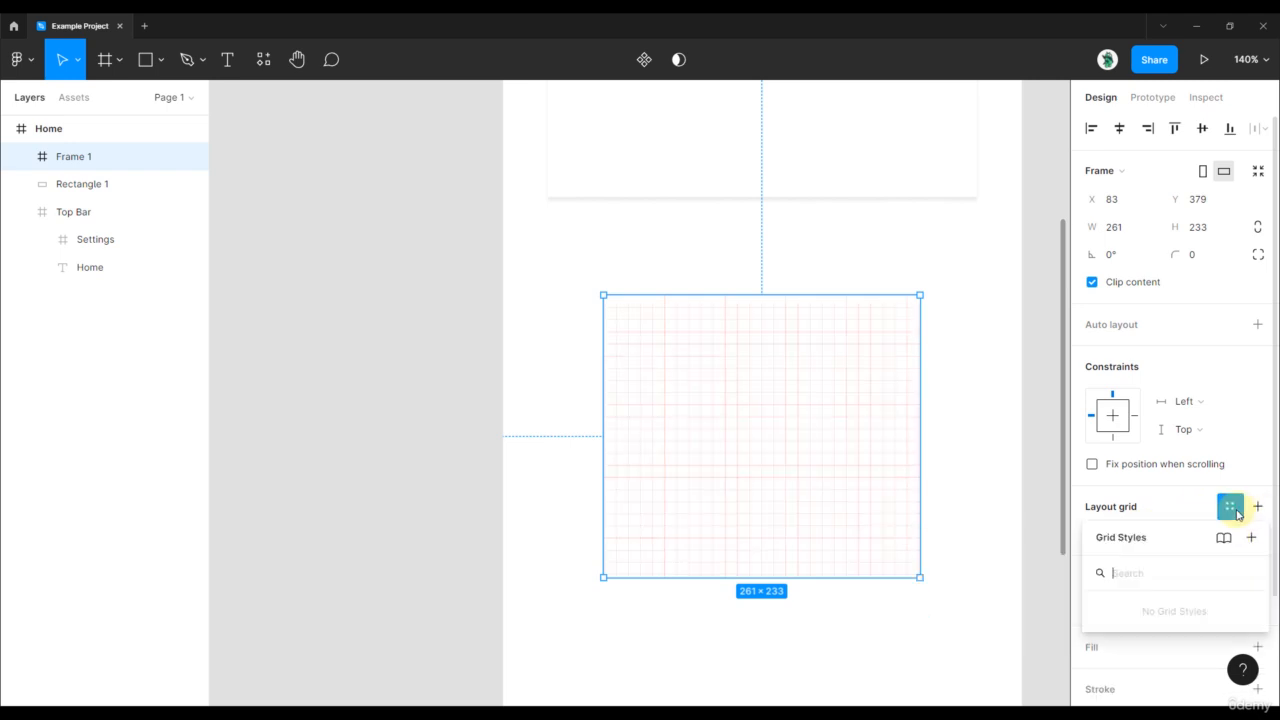
click(1250, 538)
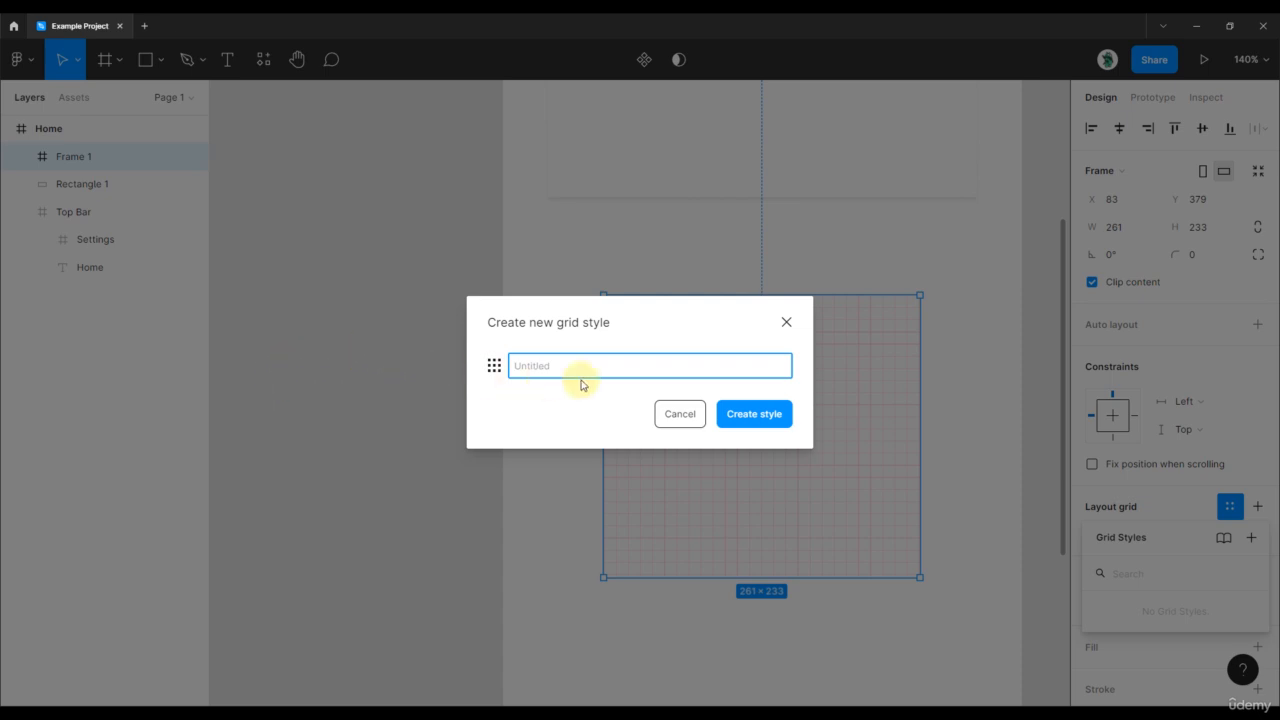
click(679, 416)
Delete the frame containing the layout grid from the Home frame
scroll(736, 320, down, 2)
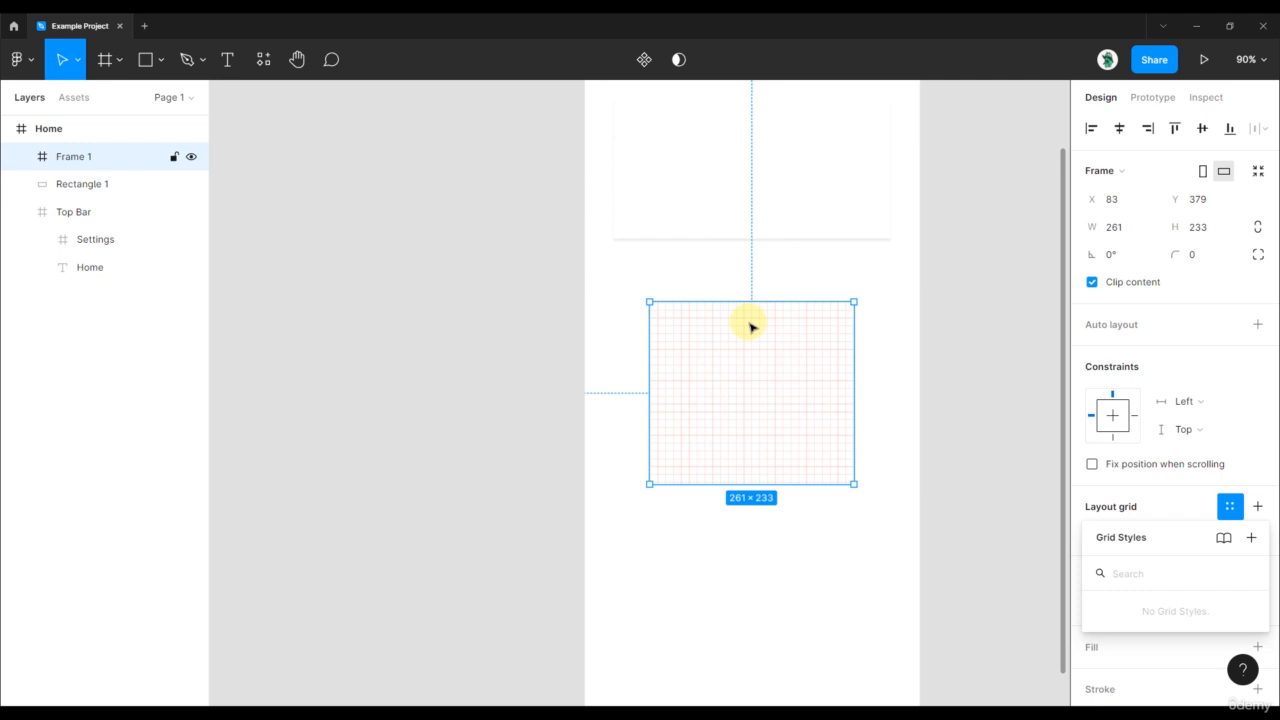
key(Delete)
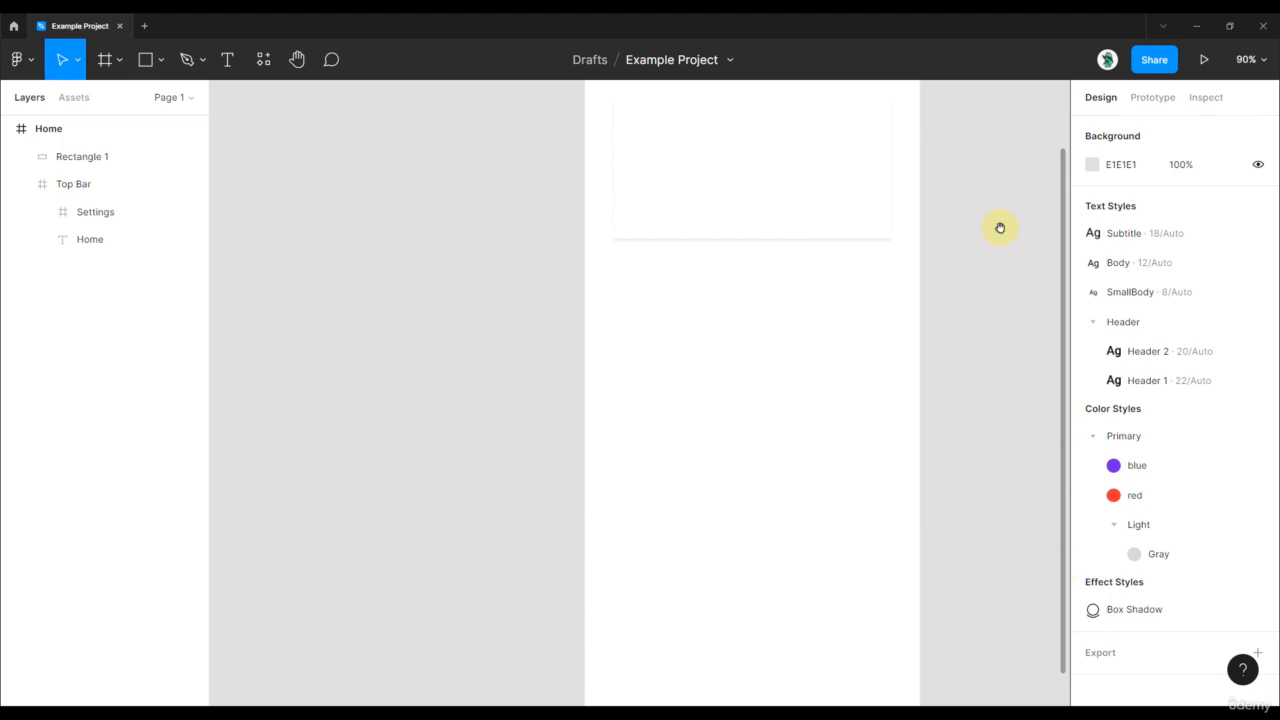
drag(1000, 226, 932, 311)
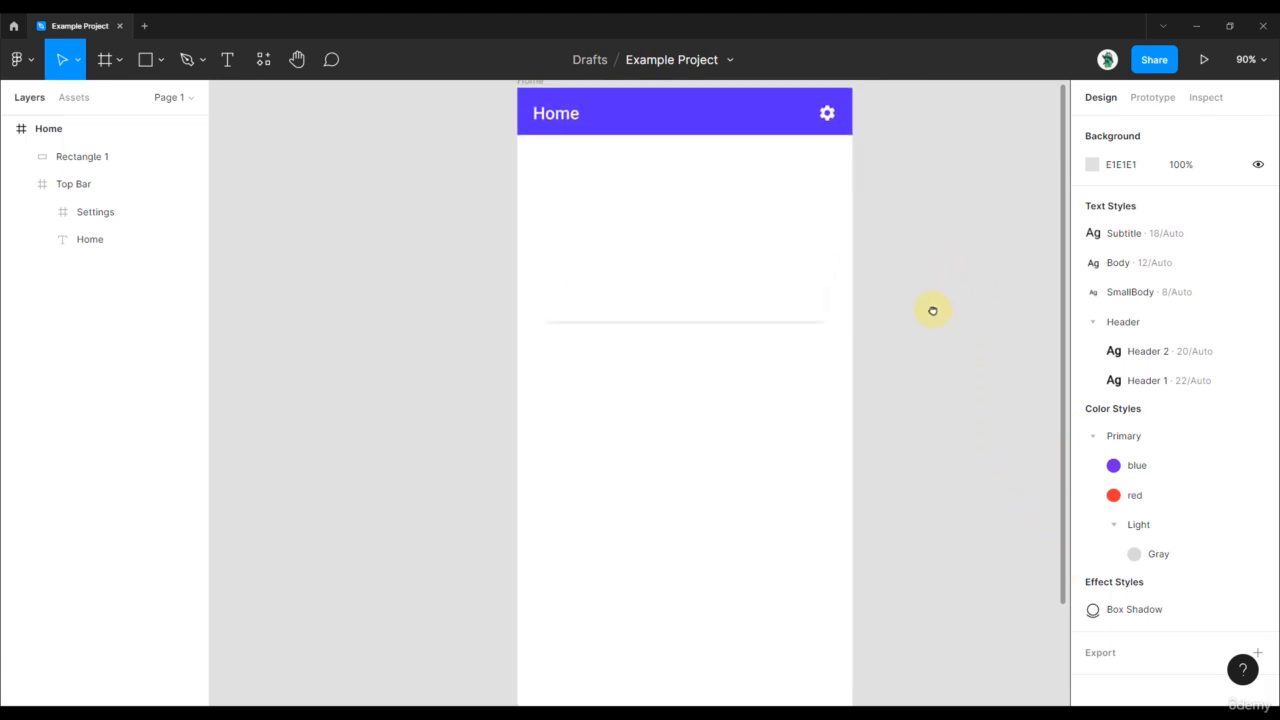